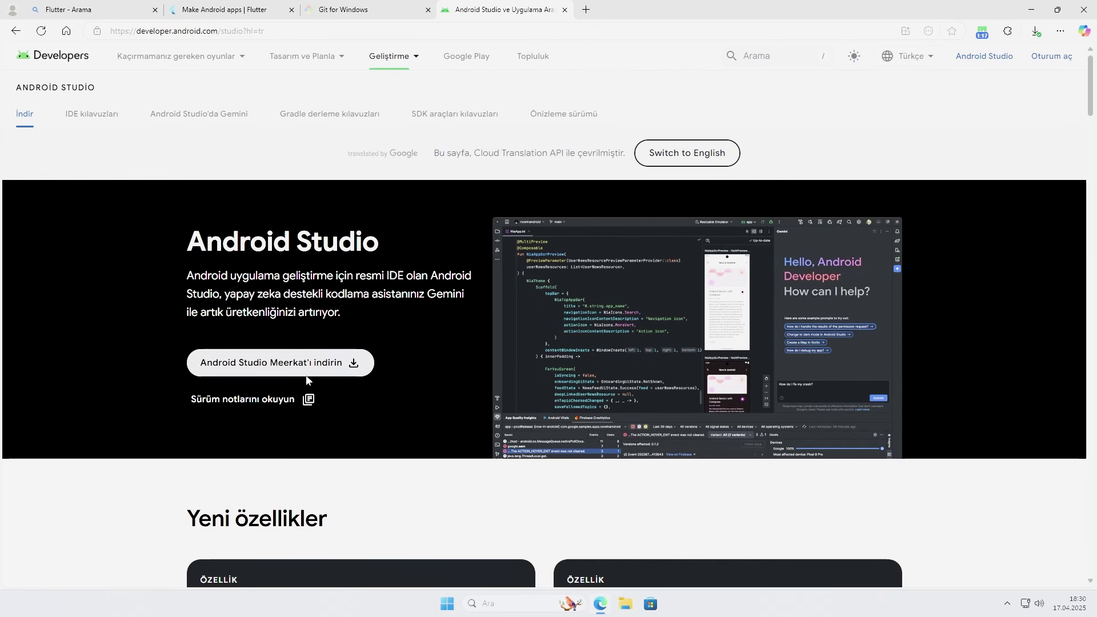
Accept the Android Studio Meerkat terms and download the 2024.3.1 Patch 1 Windows installer
click(304, 376)
scroll(308, 384, down, 15)
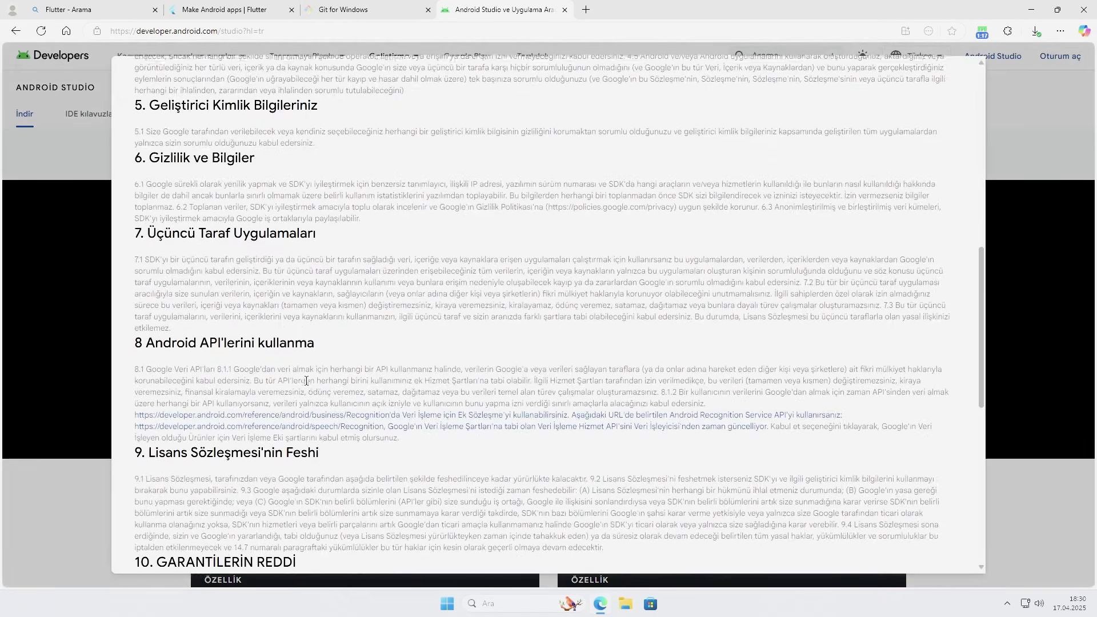
click(140, 473)
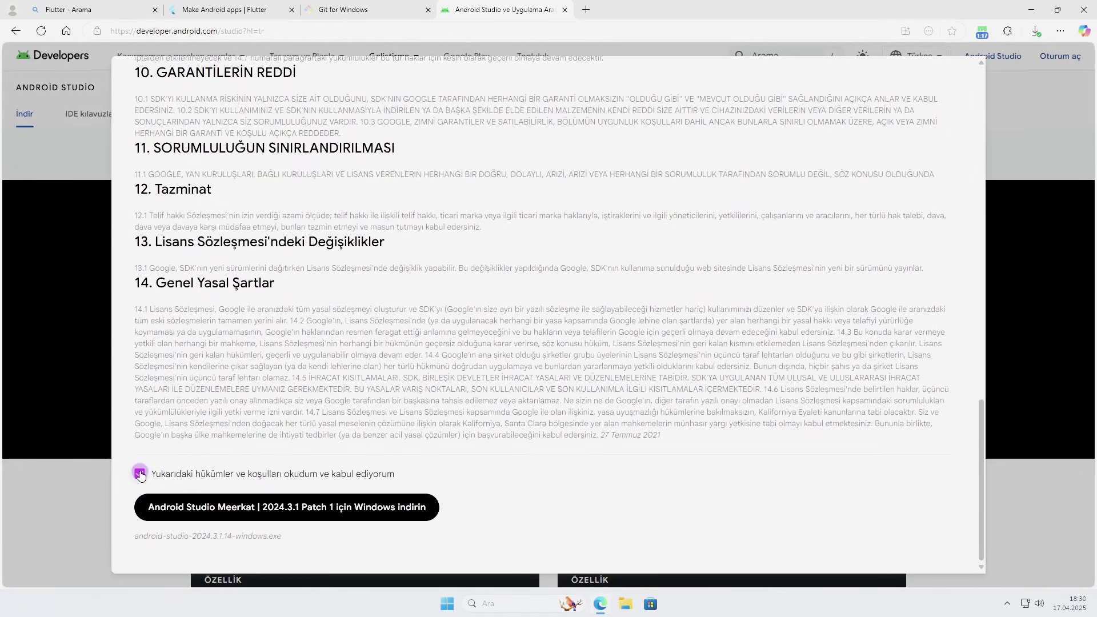
click(391, 507)
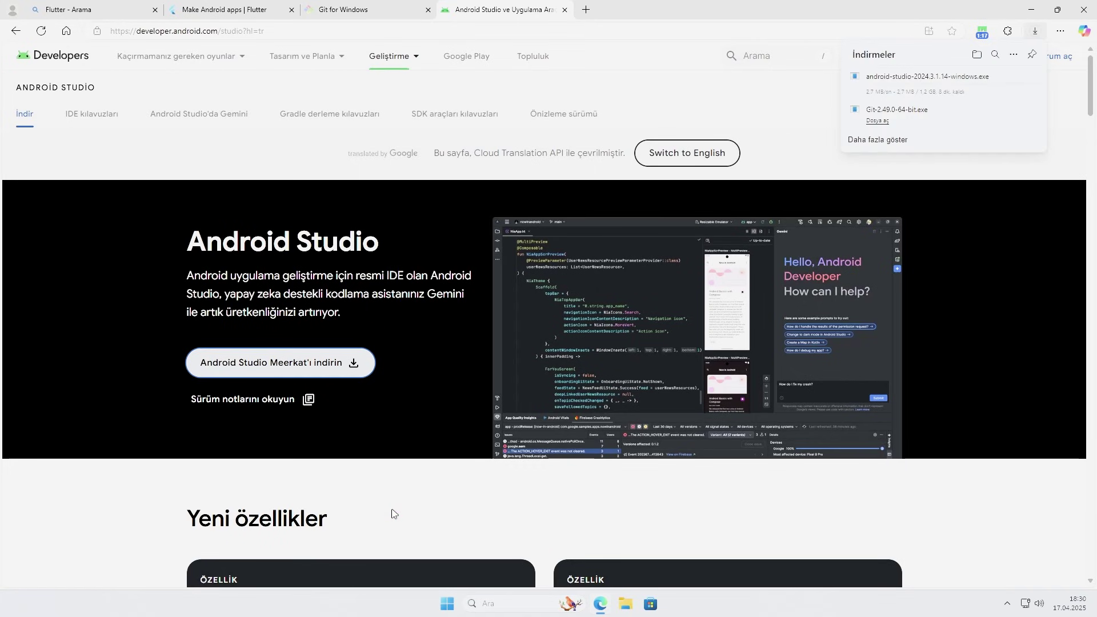
Download the flutter_windows_3.29.3-stable.zip bundle from the Install the Flutter SDK section of the Flutter docs
click(253, 5)
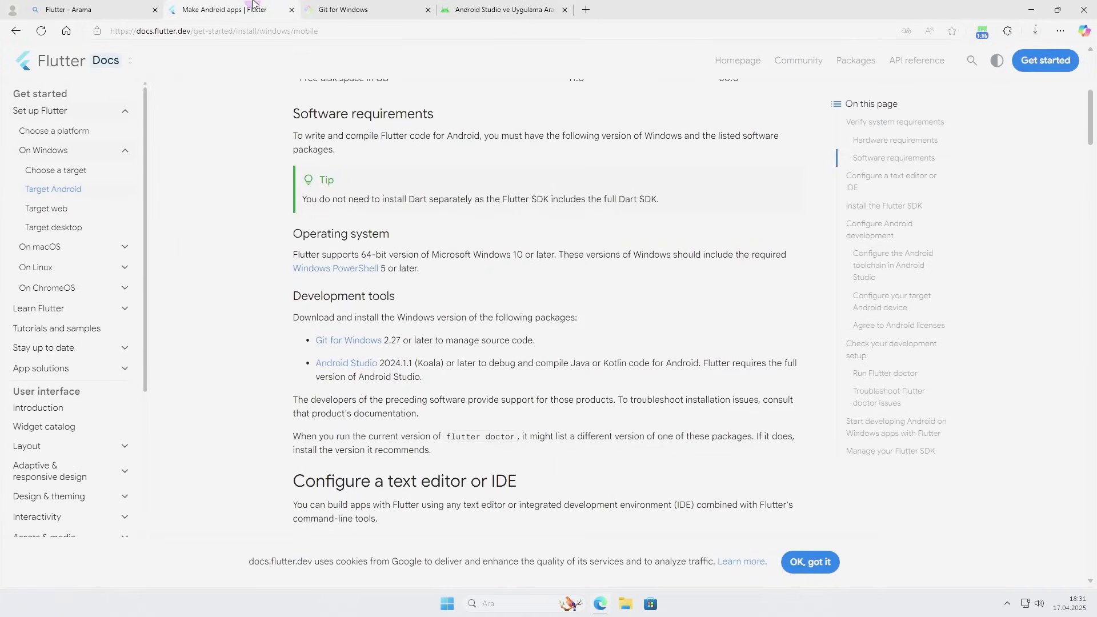
click(903, 206)
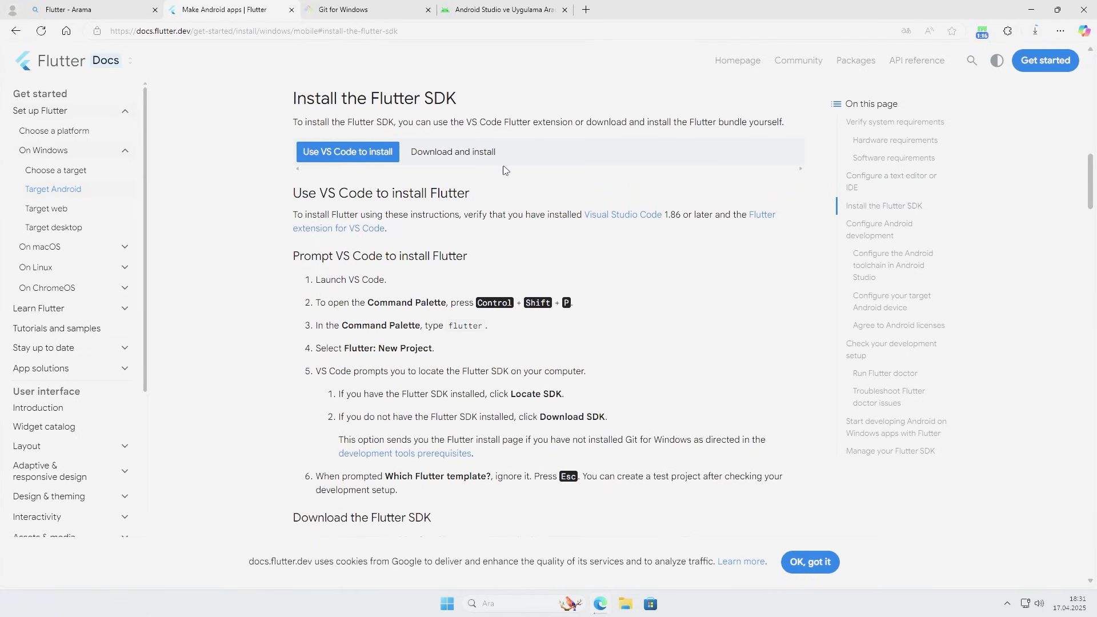
click(486, 158)
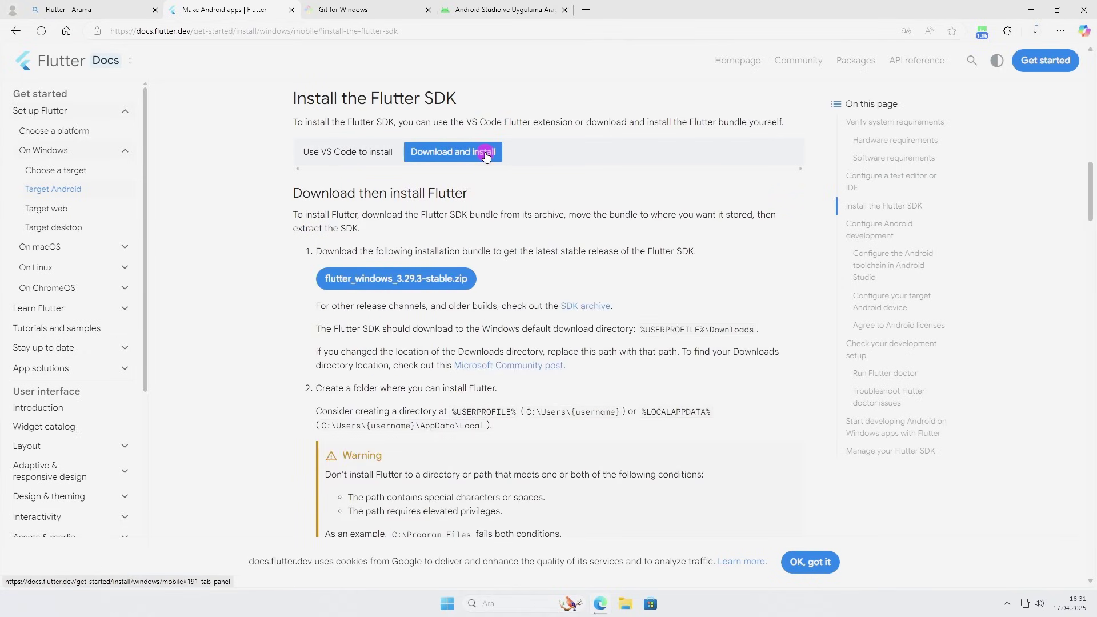
click(464, 280)
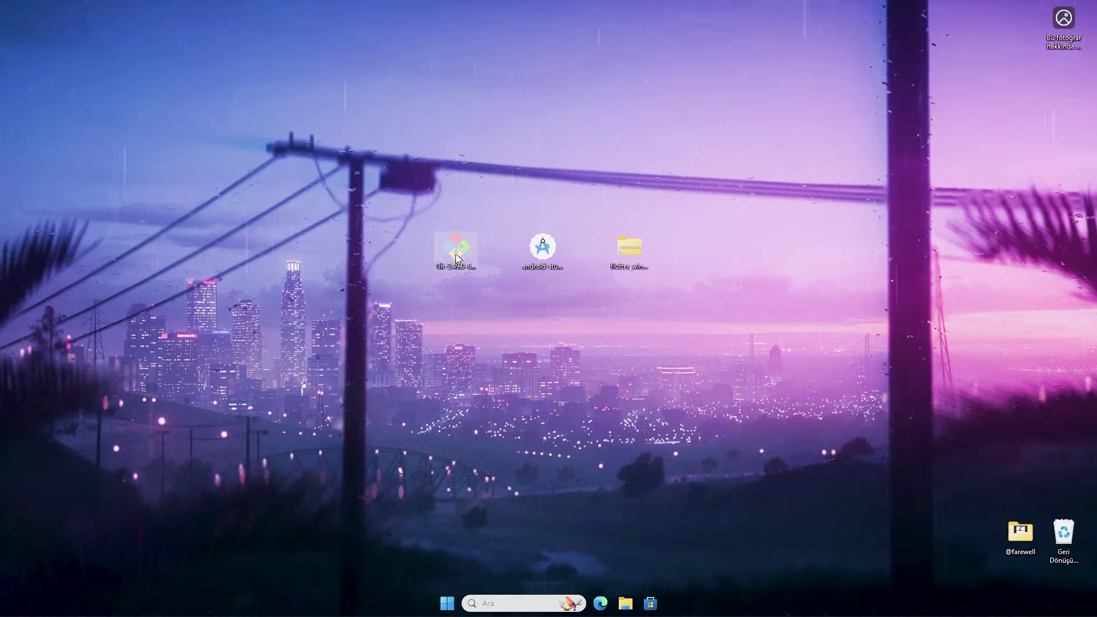
Launch the Git 2.49.0 installer from the desktop, accept the license and enable the daily check for Git for Windows updates
double_click(456, 252)
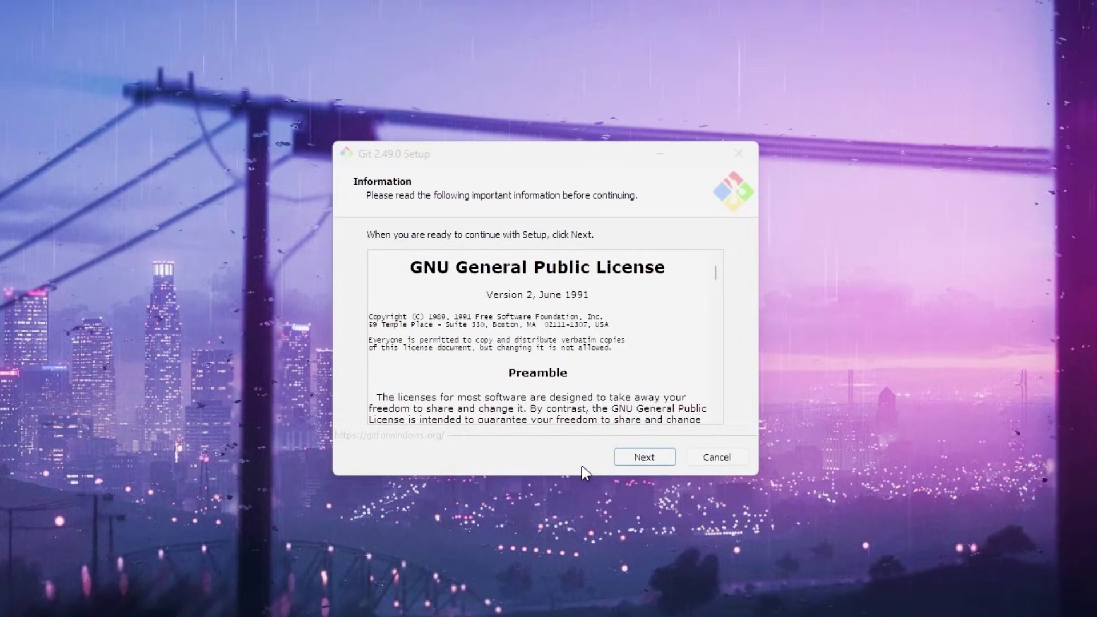
click(673, 462)
click(672, 462)
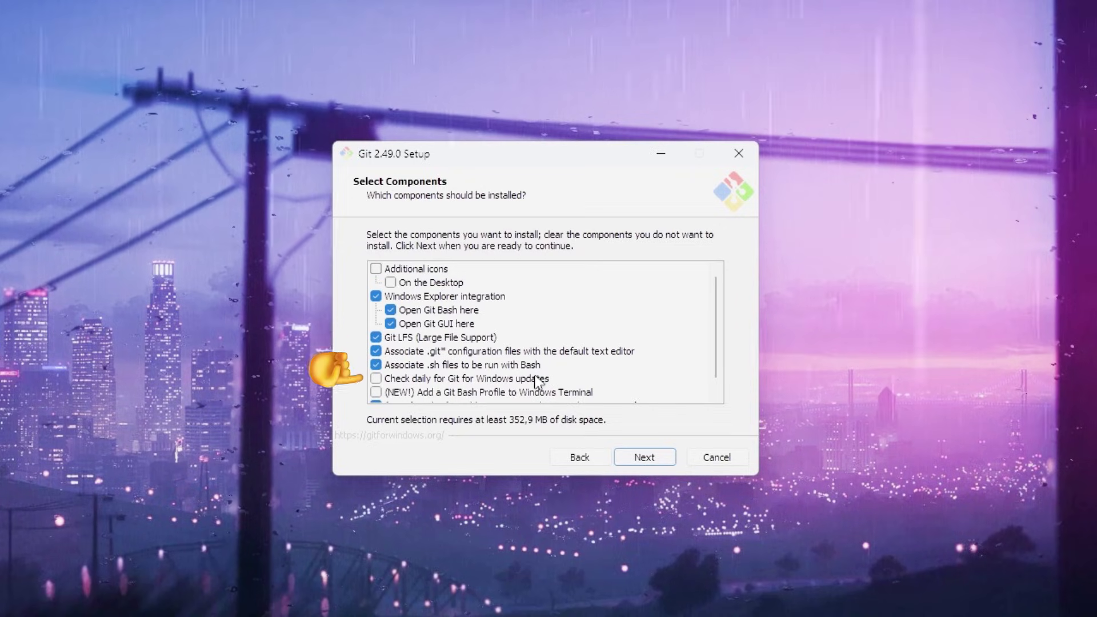
click(535, 379)
click(665, 461)
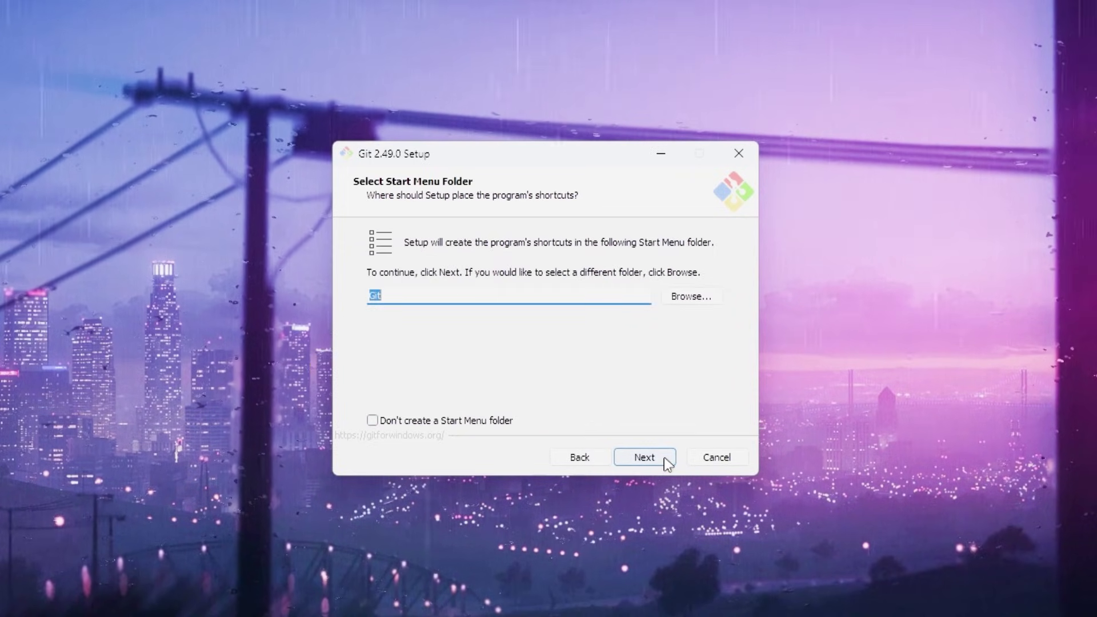
Install Git with the default choices on all remaining setup pages and close the finished installer
click(666, 461)
click(666, 461)
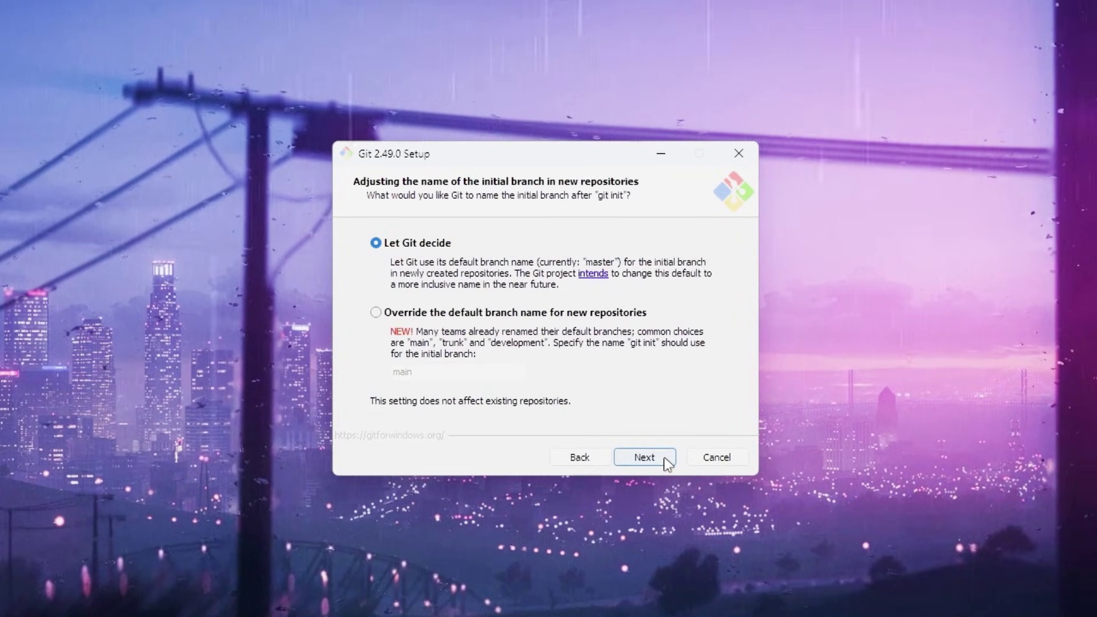
click(666, 461)
click(666, 461)
click(666, 461)
click(666, 461)
click(666, 462)
click(666, 461)
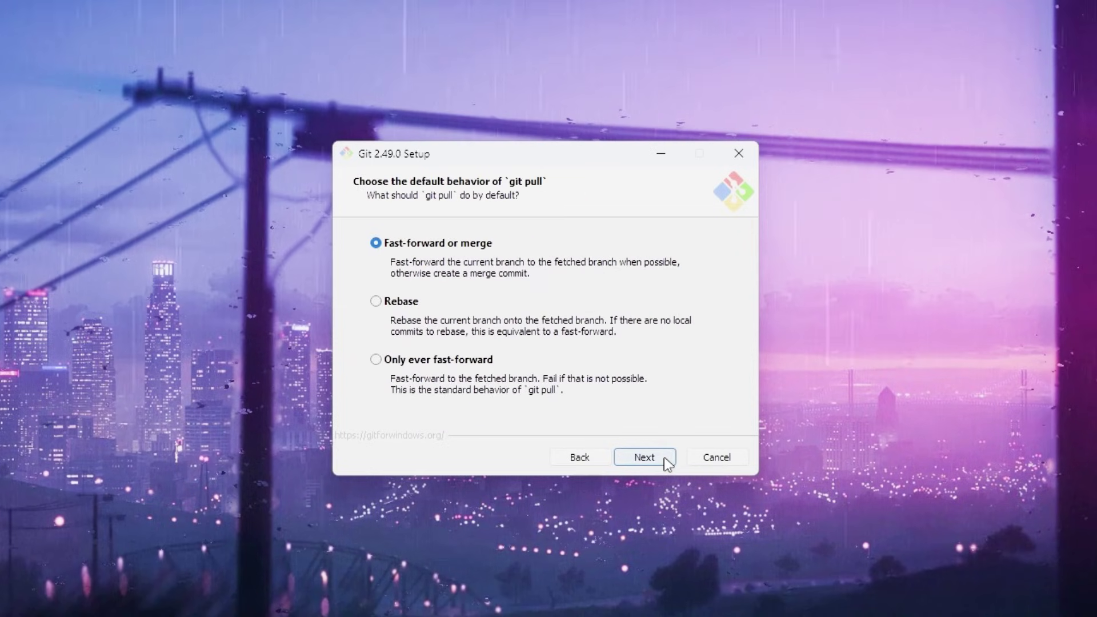
click(666, 462)
click(666, 461)
click(666, 460)
click(665, 460)
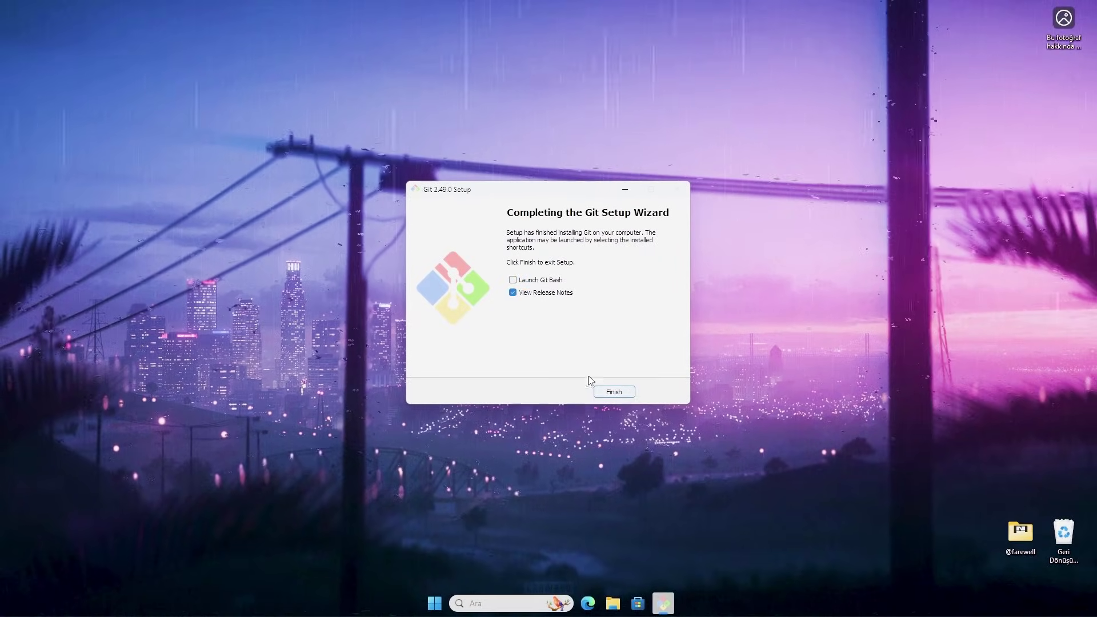
click(613, 392)
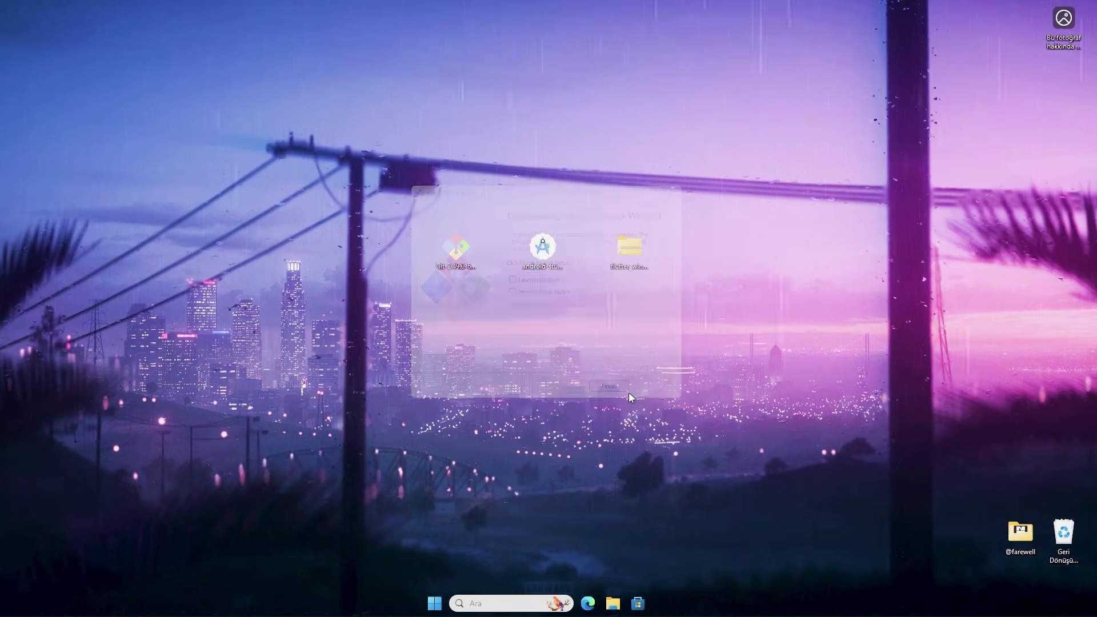
Run the Android Studio installer from the desktop, install to C:\Program Files\Android\Android Studio and complete the setup
double_click(546, 253)
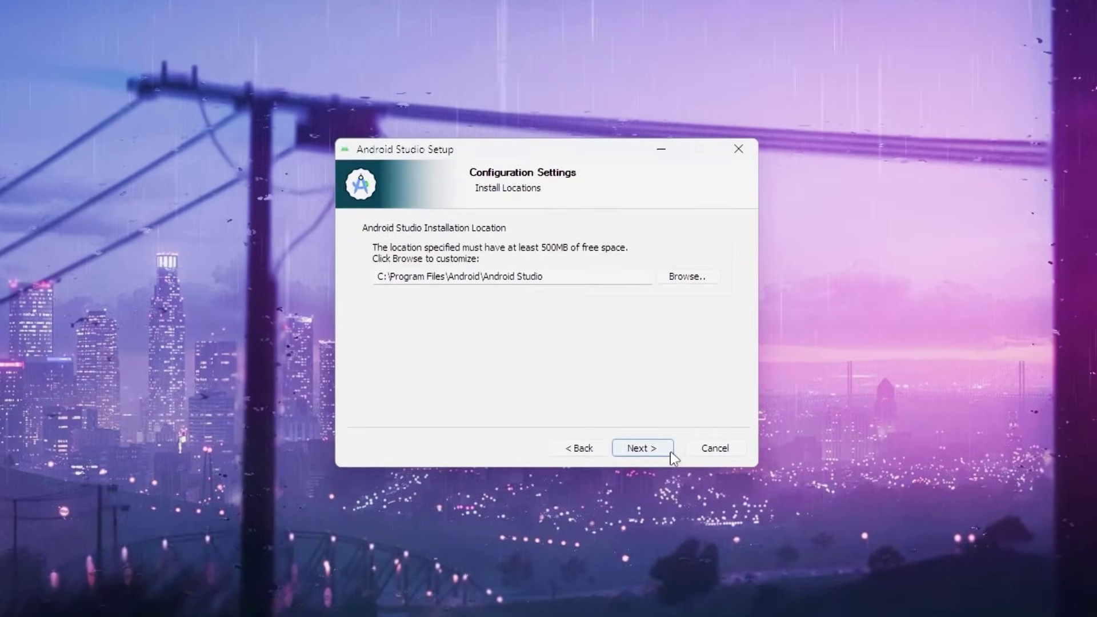
click(671, 453)
click(671, 455)
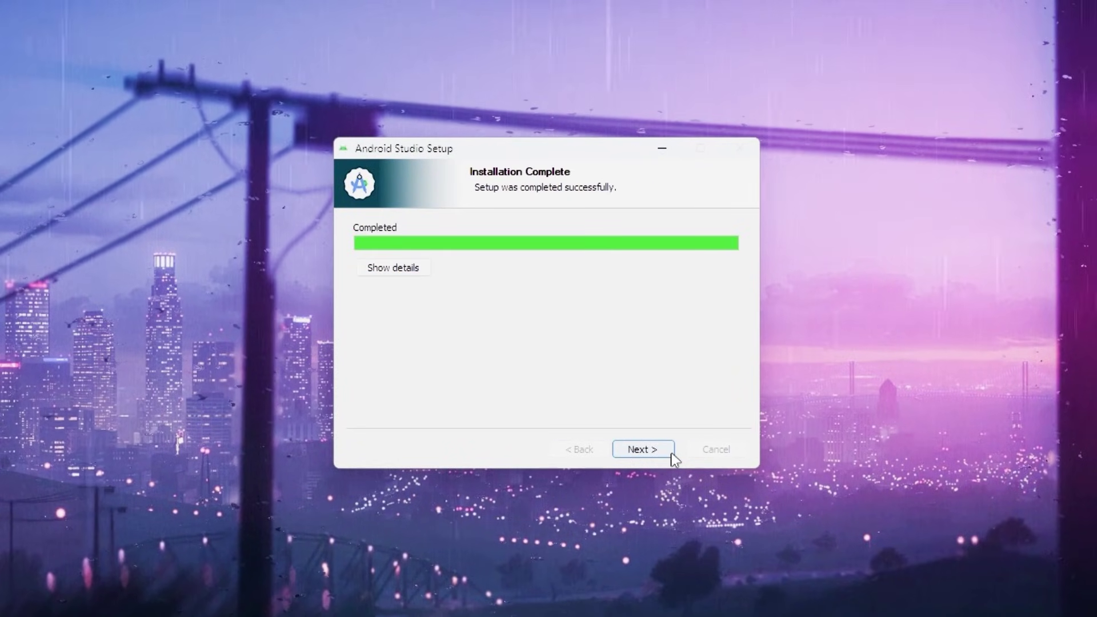
click(672, 454)
click(672, 454)
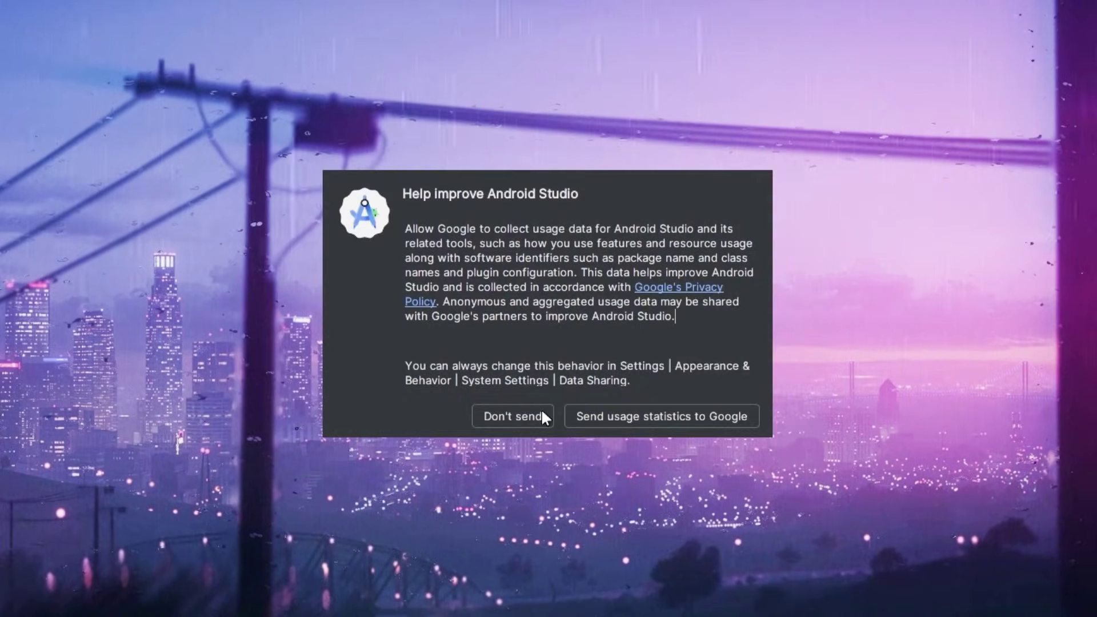
Decline sending usage statistics and complete the Android Studio Setup Wizard with the Standard type, accepting the android-sdk-license
click(541, 412)
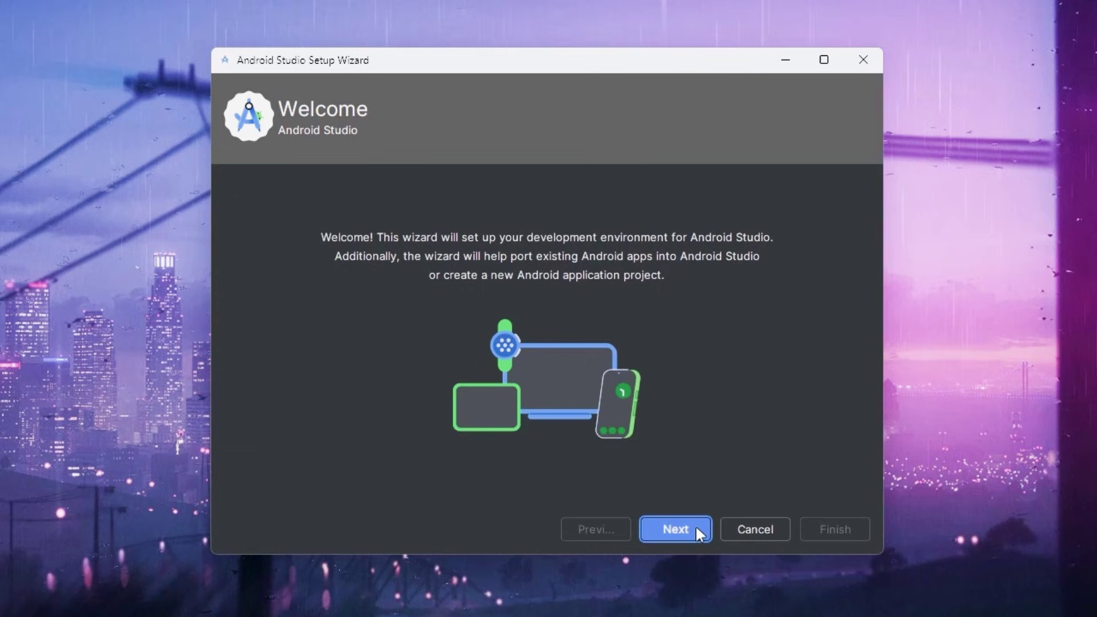
click(702, 531)
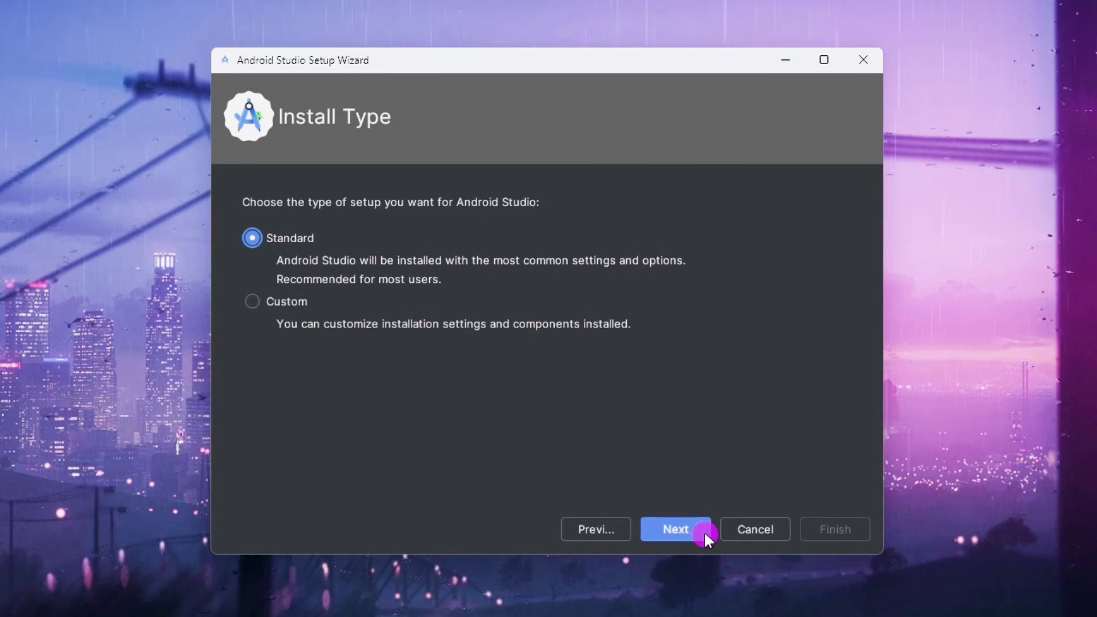
click(704, 533)
click(704, 533)
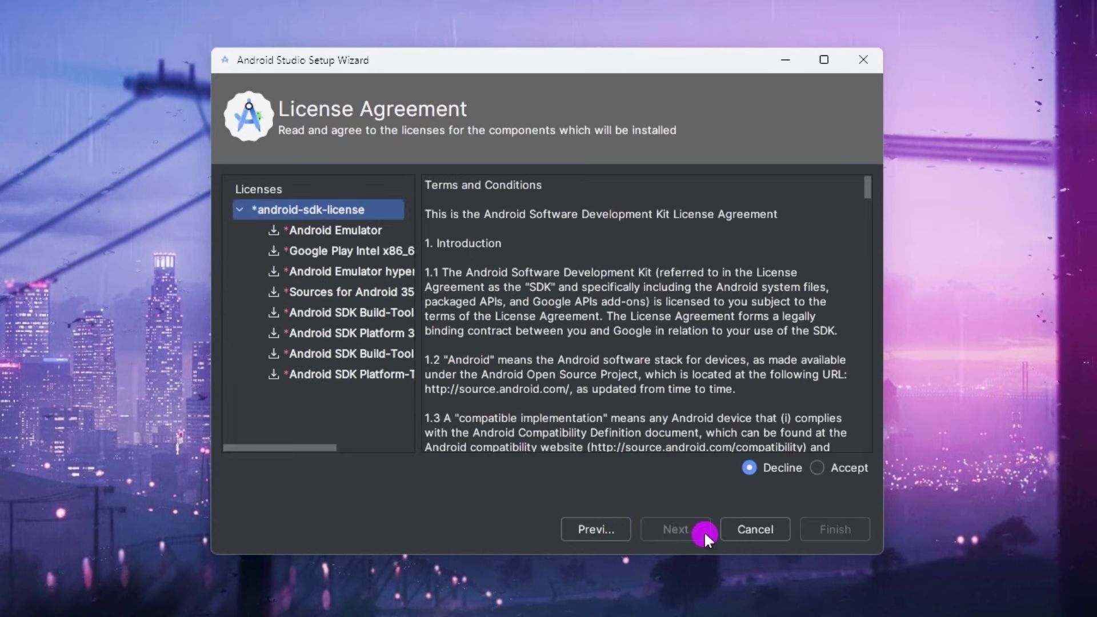
click(849, 466)
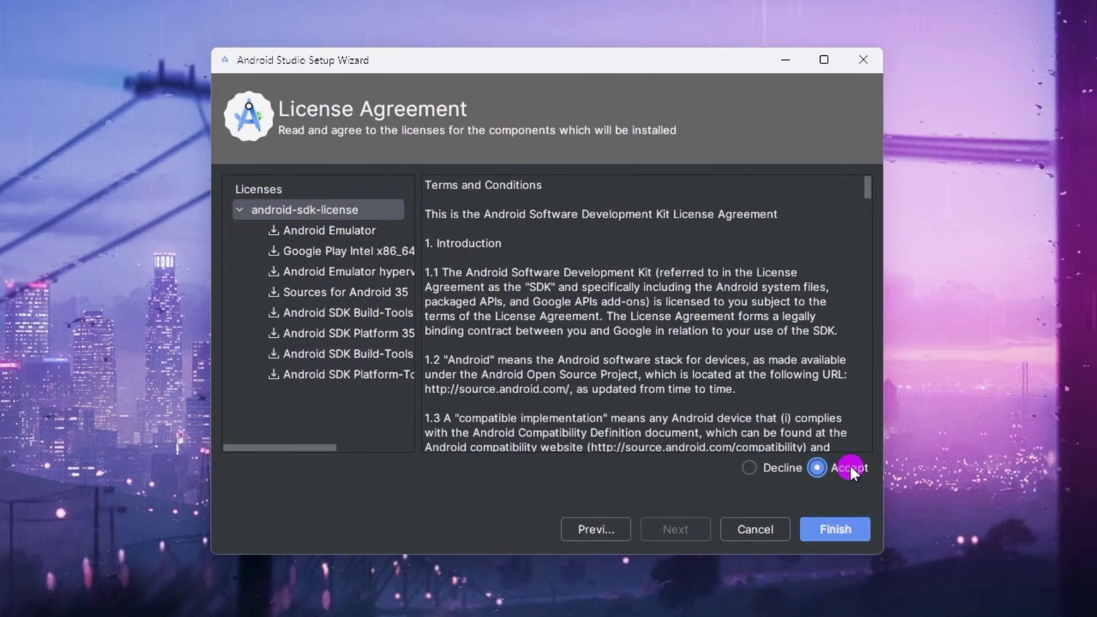
click(861, 529)
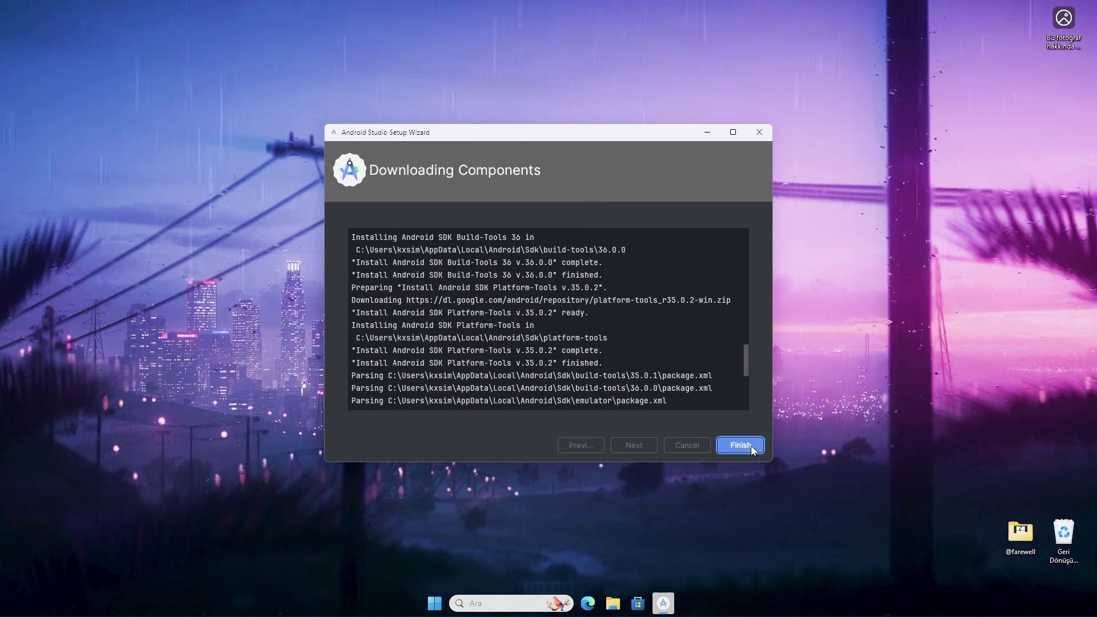
click(740, 445)
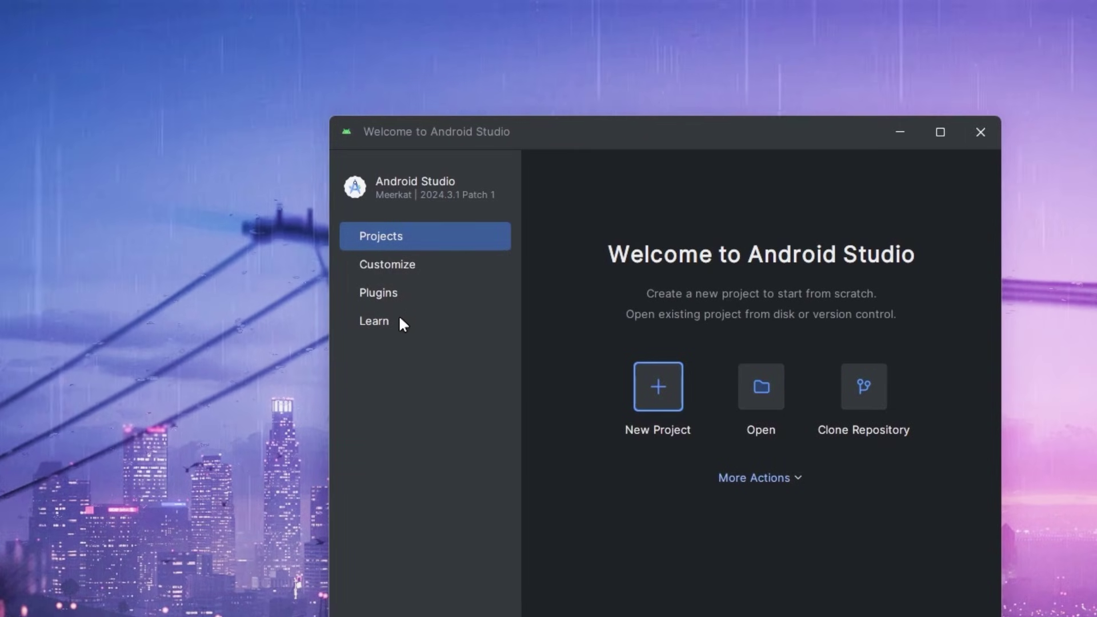
Install the Flutter plugin in Android Studio, restart the IDE to apply it and close the welcome window
click(426, 296)
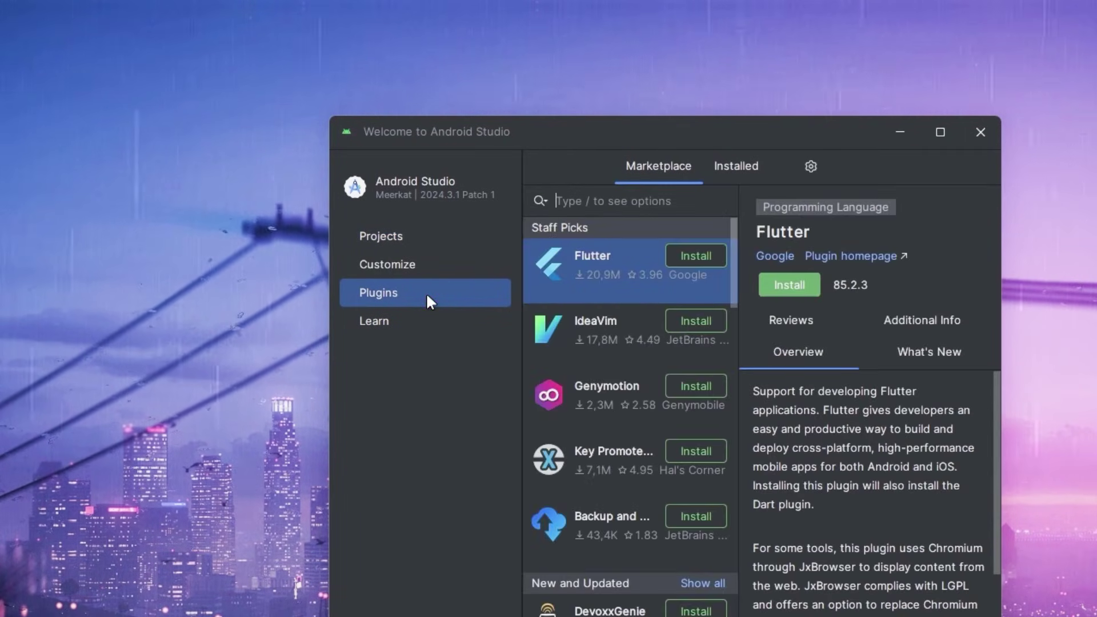
click(806, 283)
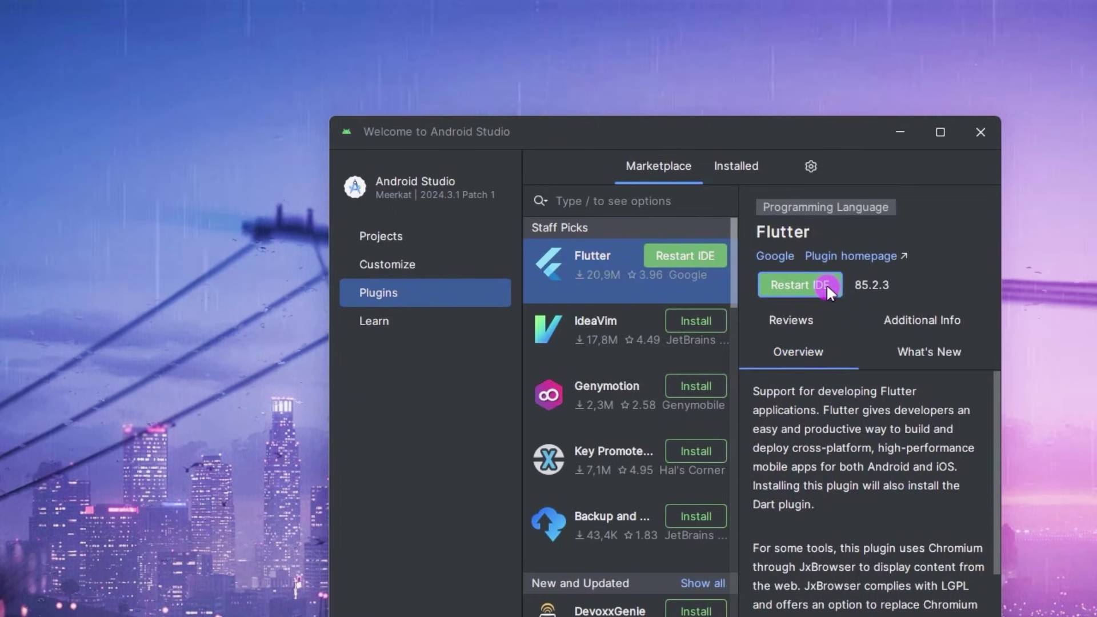
click(826, 283)
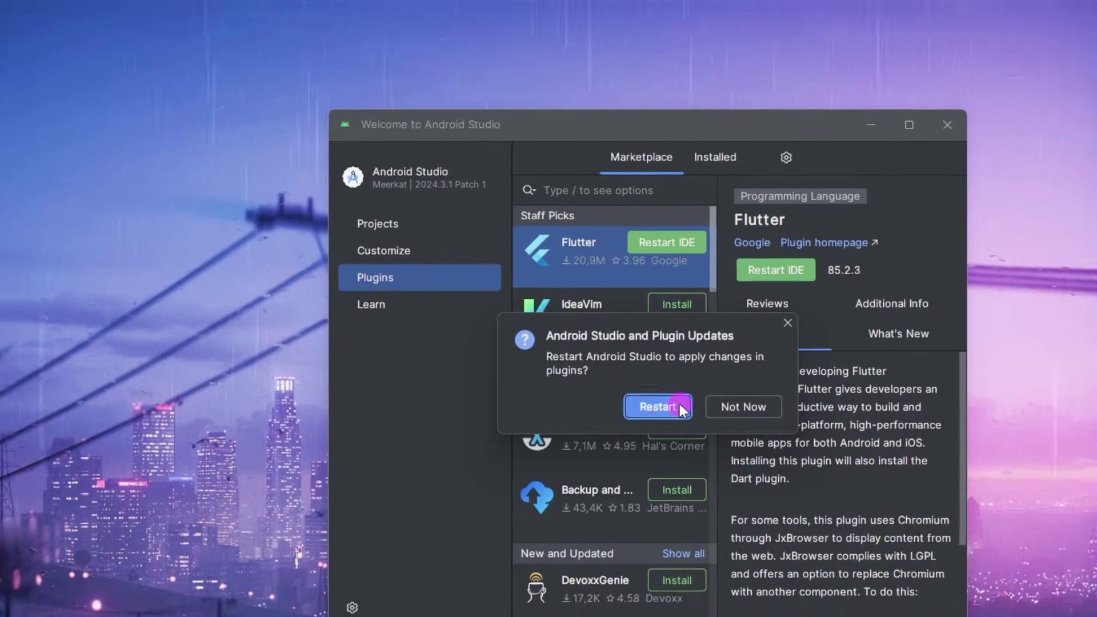
click(677, 428)
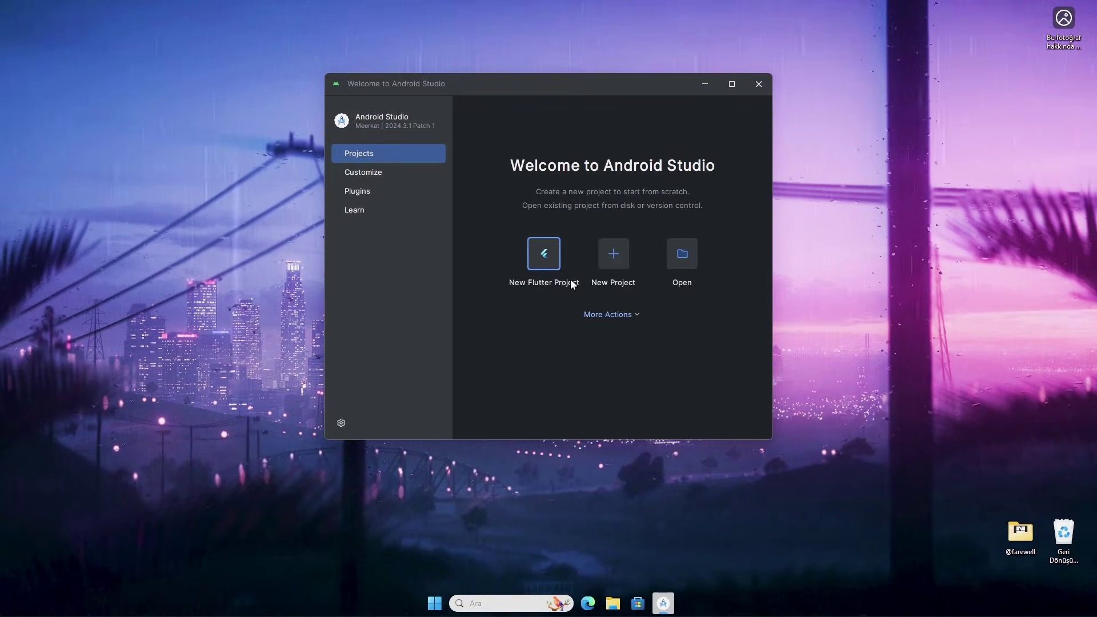
key(alt+F4)
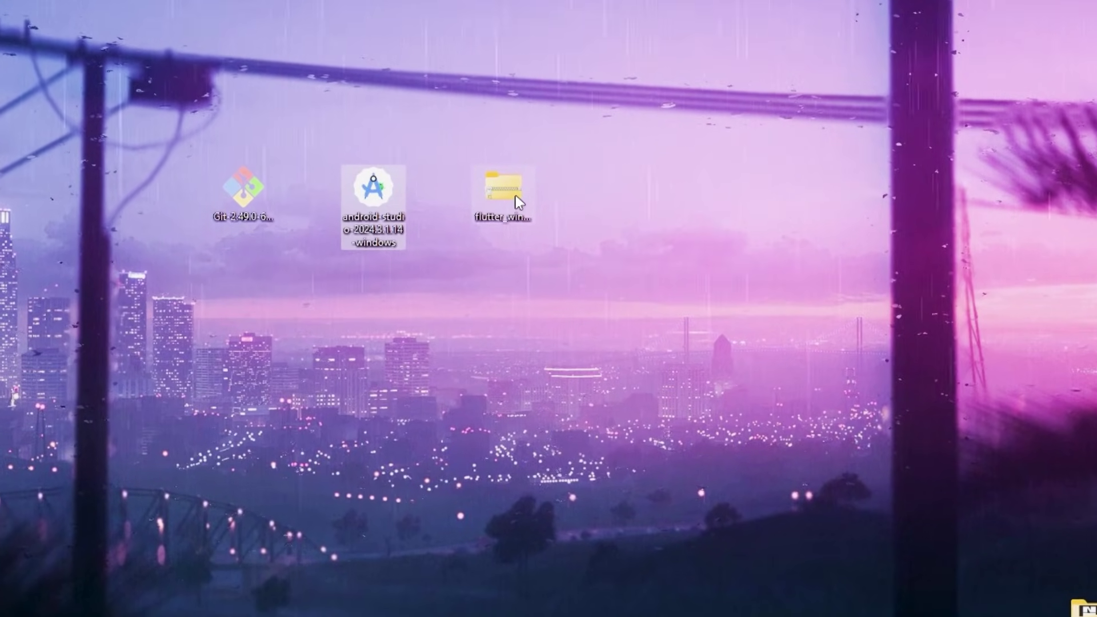
Open the extraction wizard for the Flutter SDK zip on the desktop
click(637, 255)
right_click(517, 201)
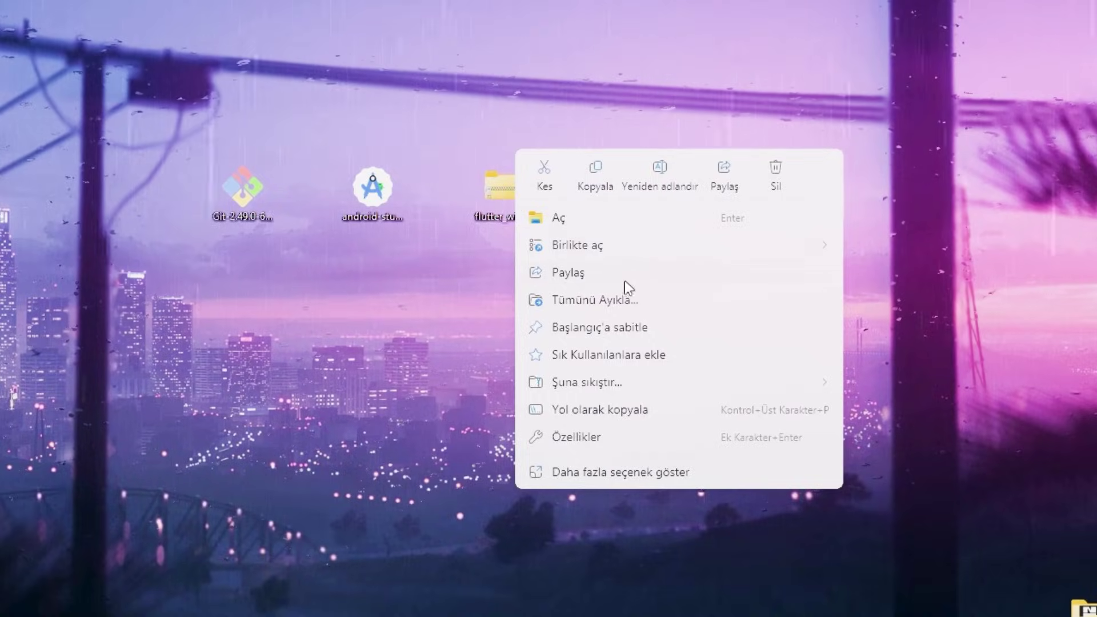
click(678, 300)
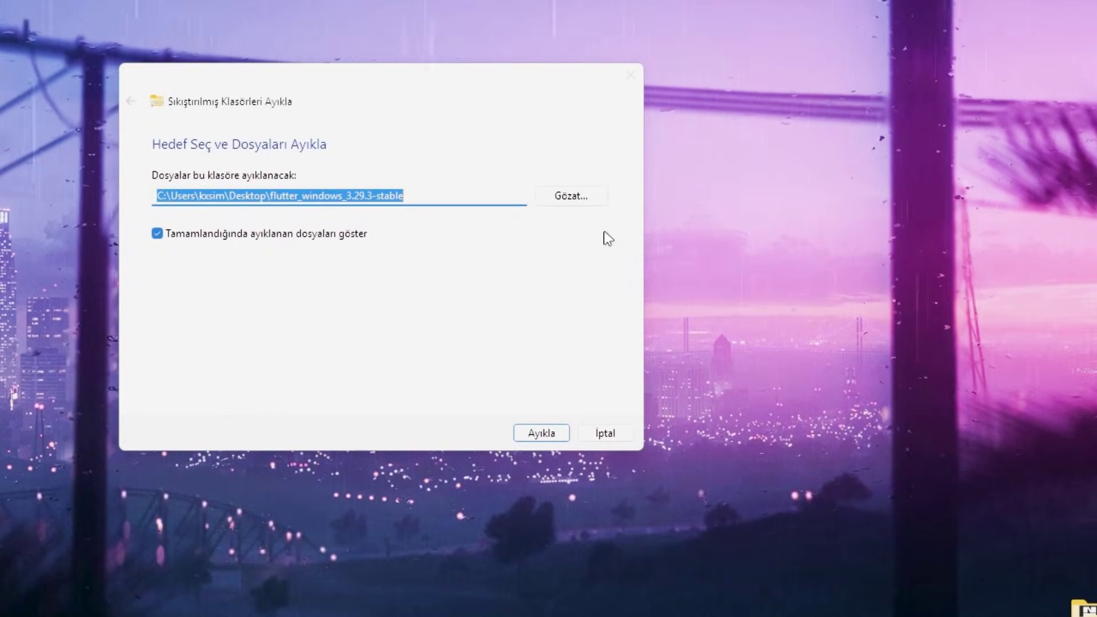
Browse for the extraction destination and create a folder named dev in the user's profile folder on drive C
click(594, 204)
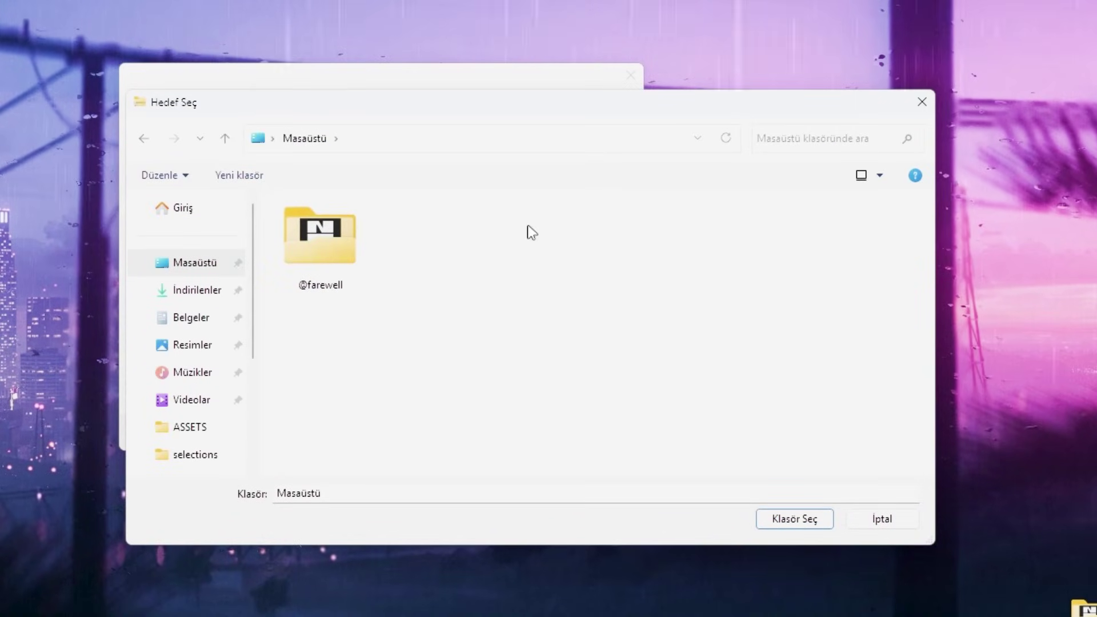
scroll(222, 337, down, 3)
click(227, 399)
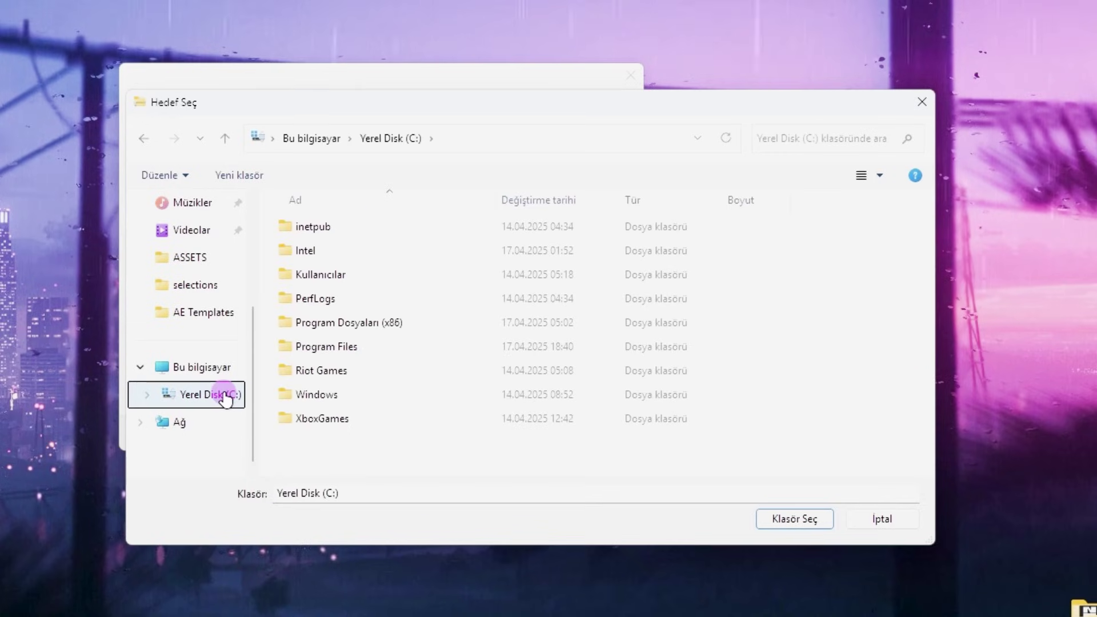
double_click(407, 280)
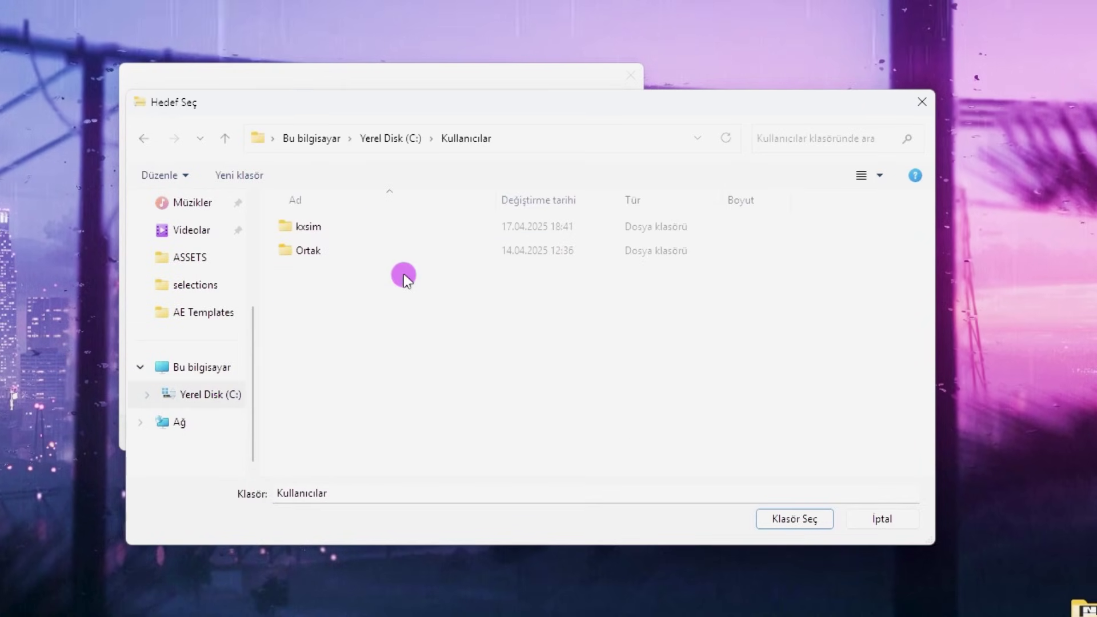
double_click(423, 234)
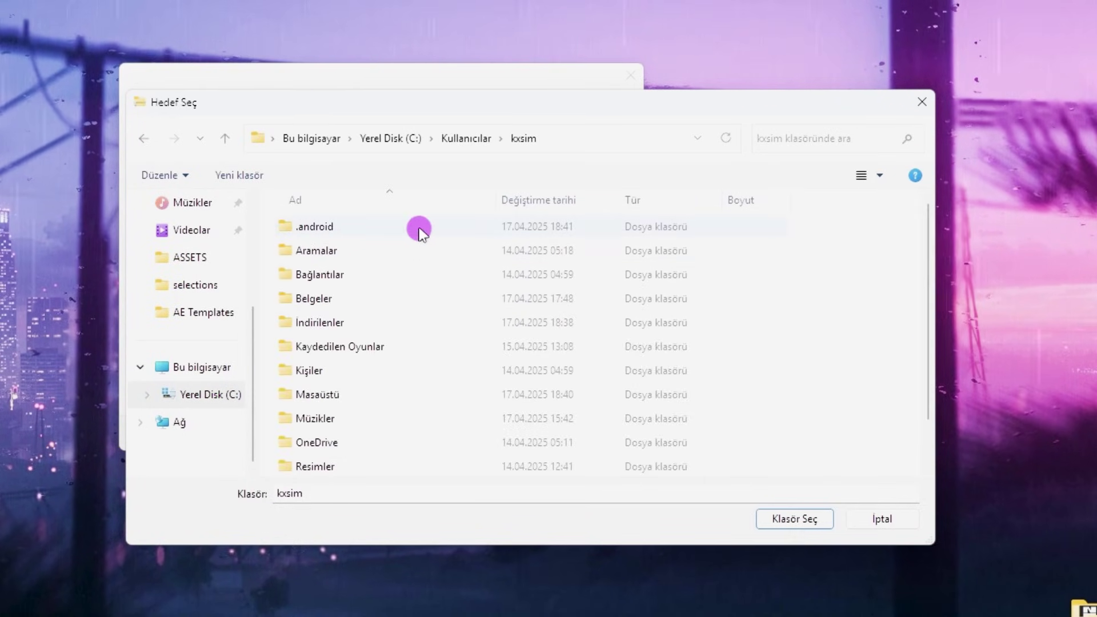
right_click(855, 317)
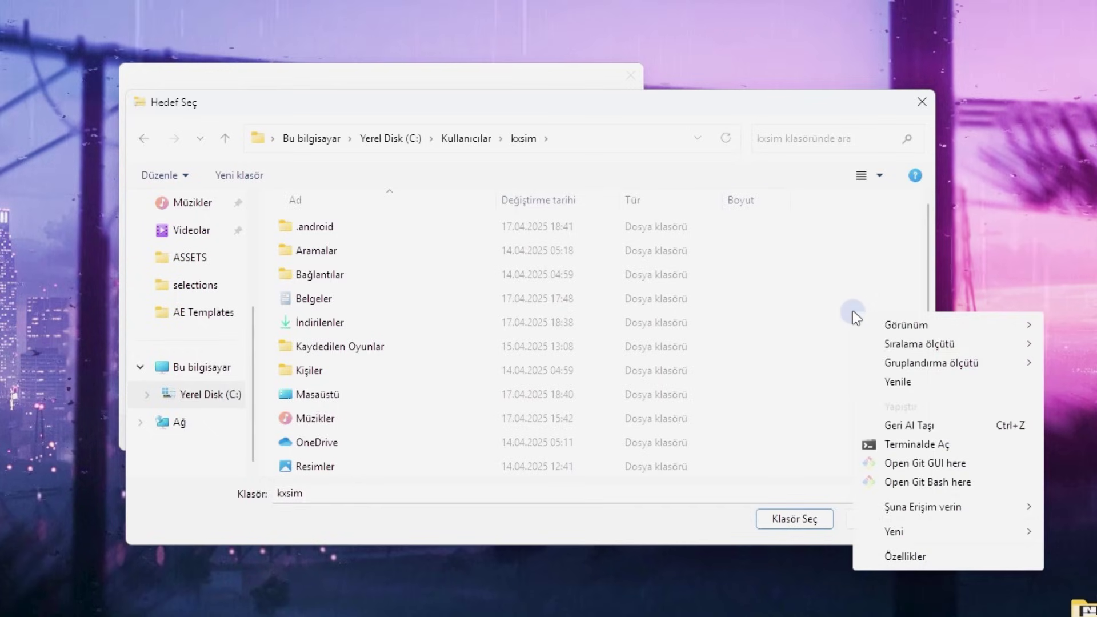
click(974, 527)
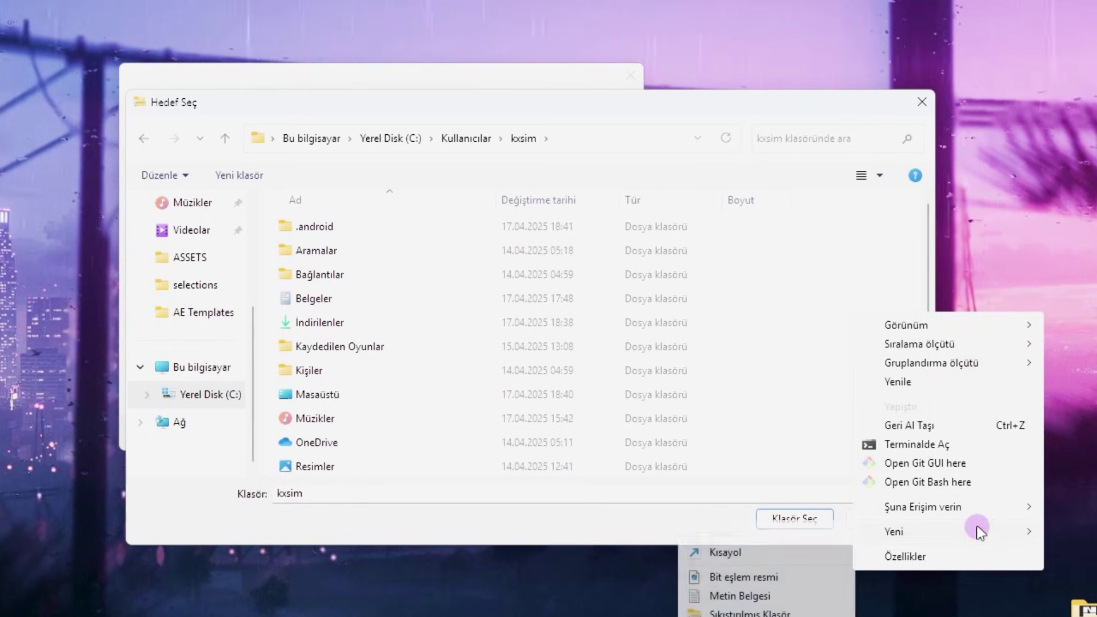
click(827, 532)
text(dev)
key(Return)
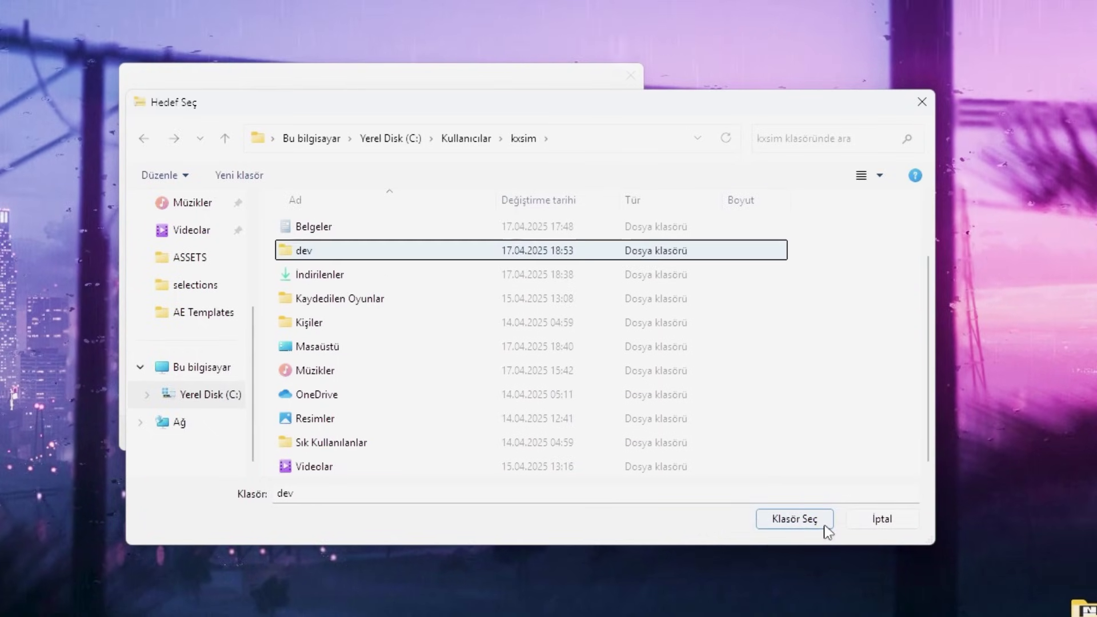
Choose the dev folder as the destination and extract the Flutter SDK files into it
click(824, 525)
click(824, 525)
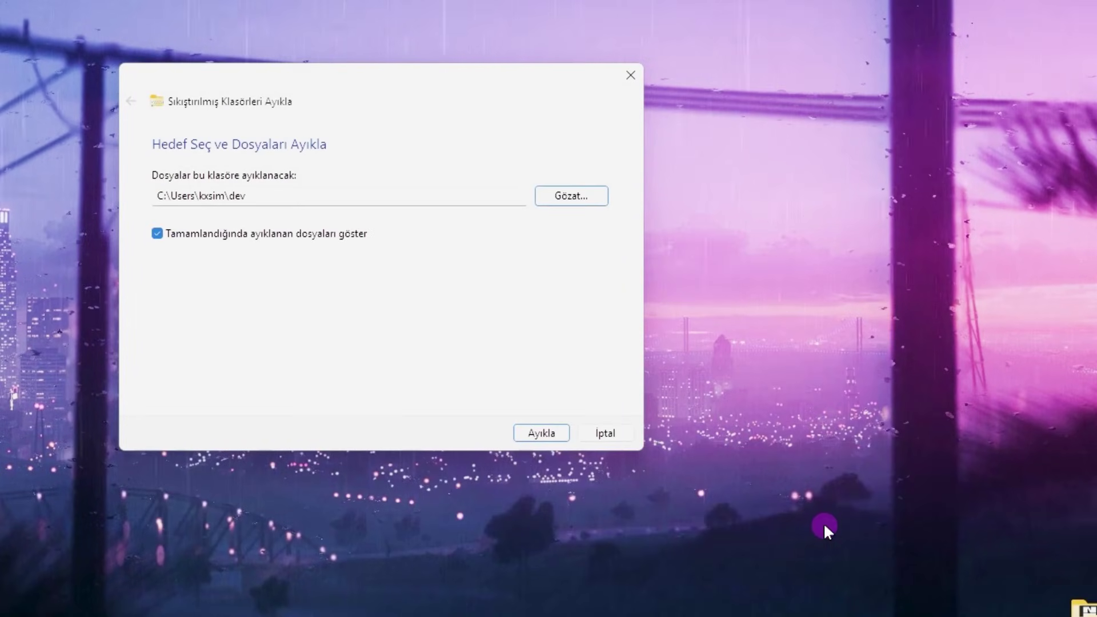
click(566, 433)
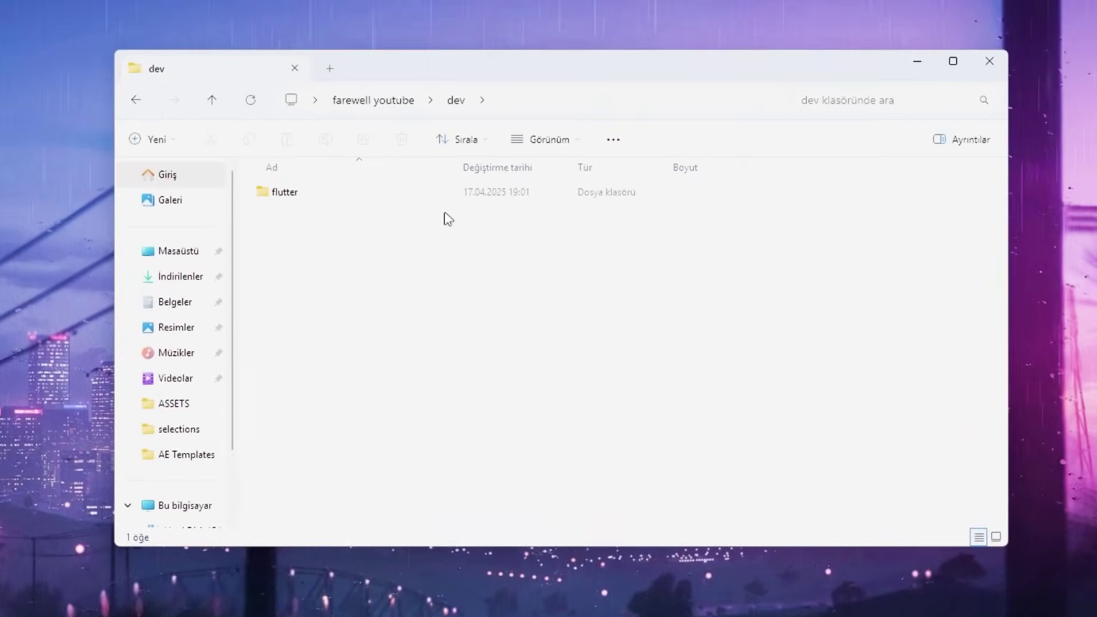
Open the bin folder inside the extracted flutter folder, copy its full path and show the desktop
double_click(491, 179)
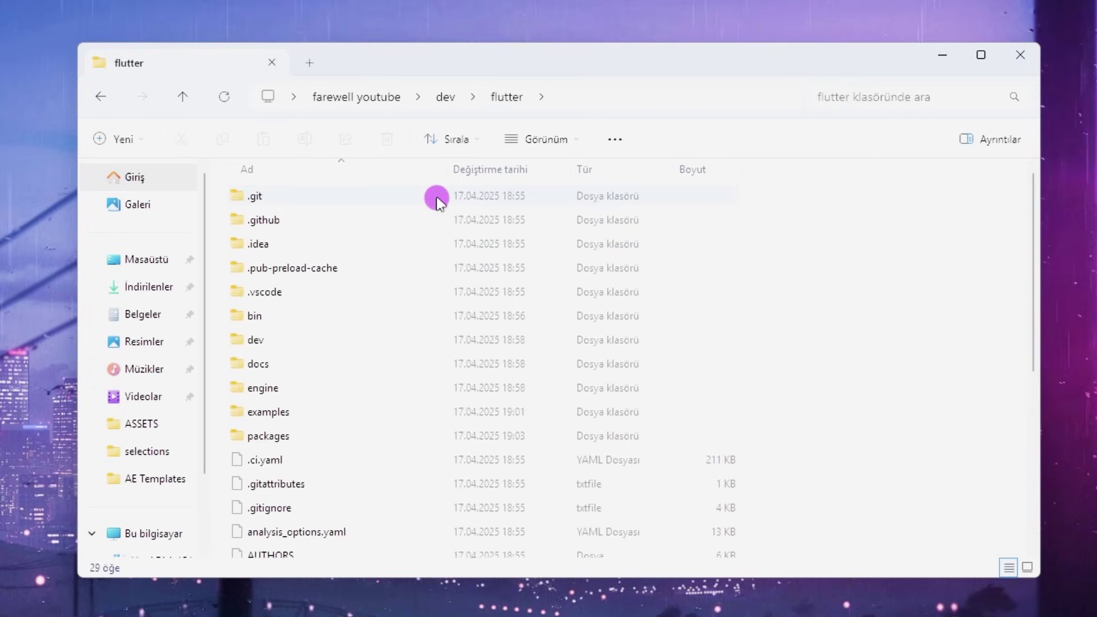
double_click(421, 315)
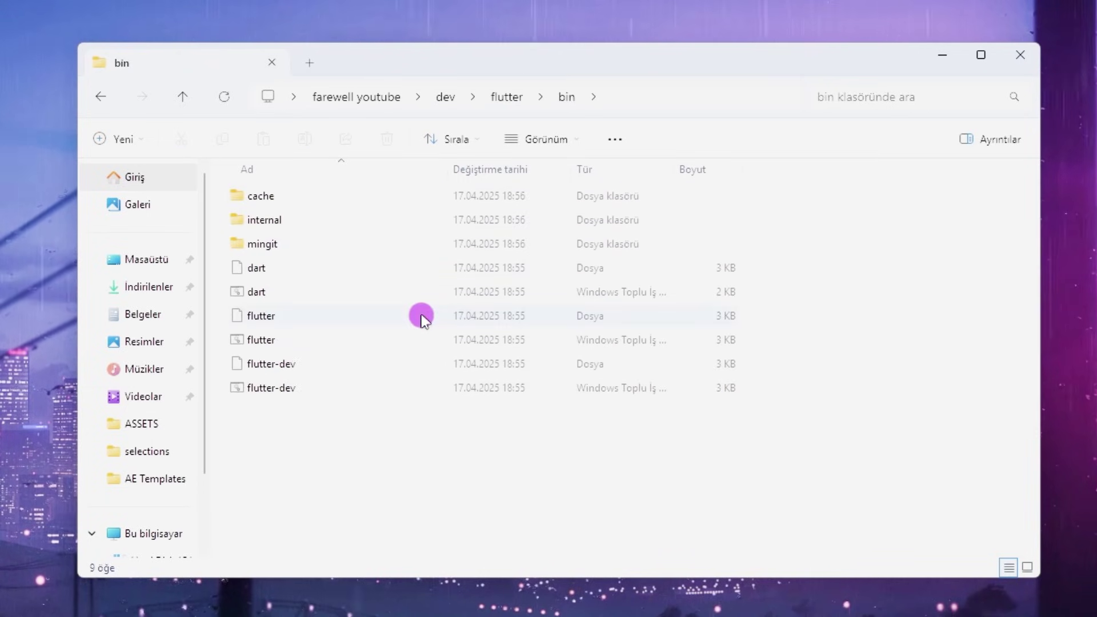
click(626, 103)
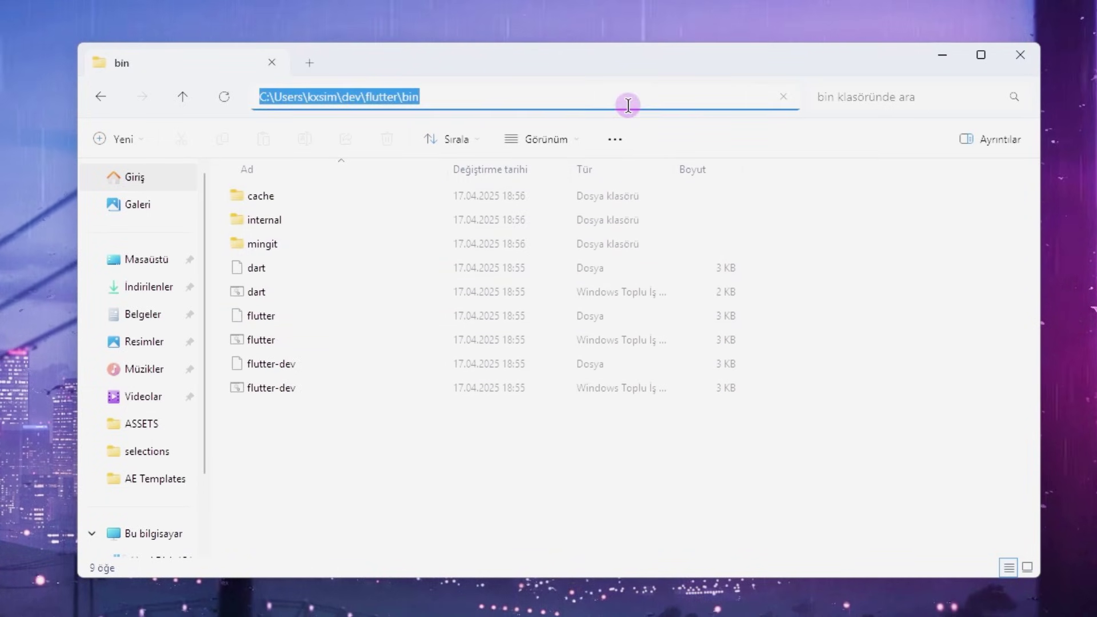
right_click(410, 104)
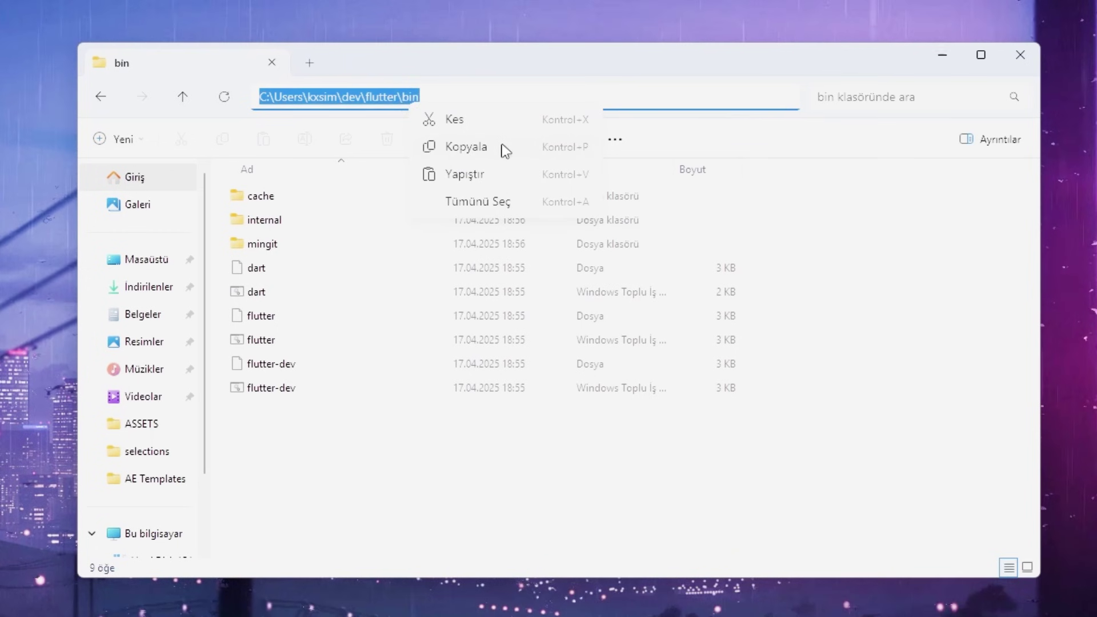
click(521, 151)
key(super+d)
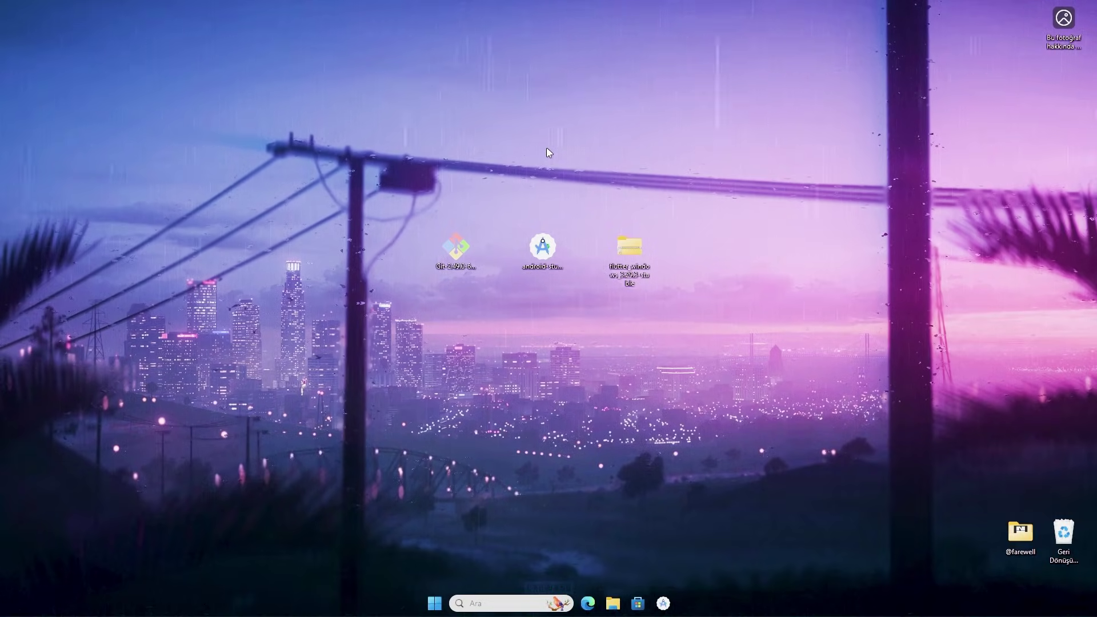
Search Windows for "sistem ortam değişkenlerini", open the system properties and bring up the environment variables (Ortam Değişkenleri)
key(super)
text(sis)
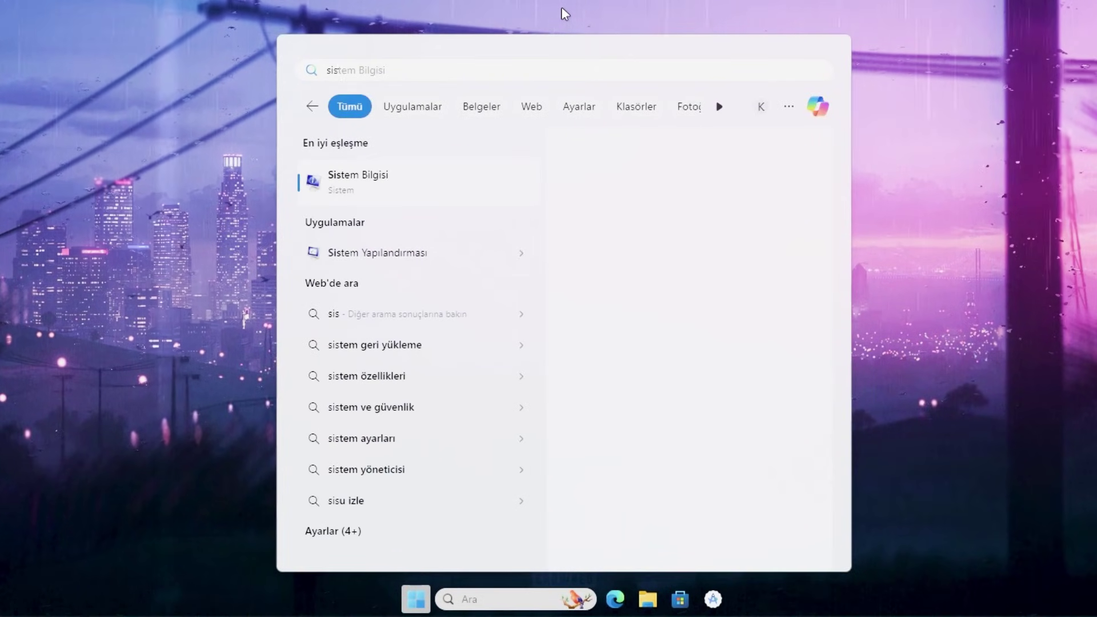
text(tem ortam değiş)
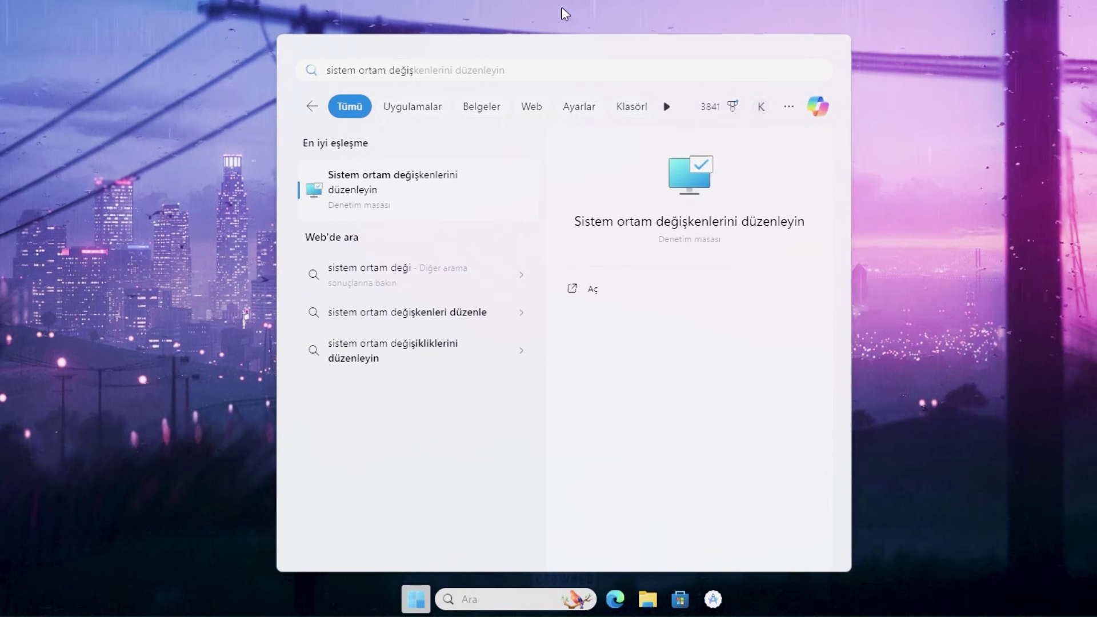
text(kenlerini)
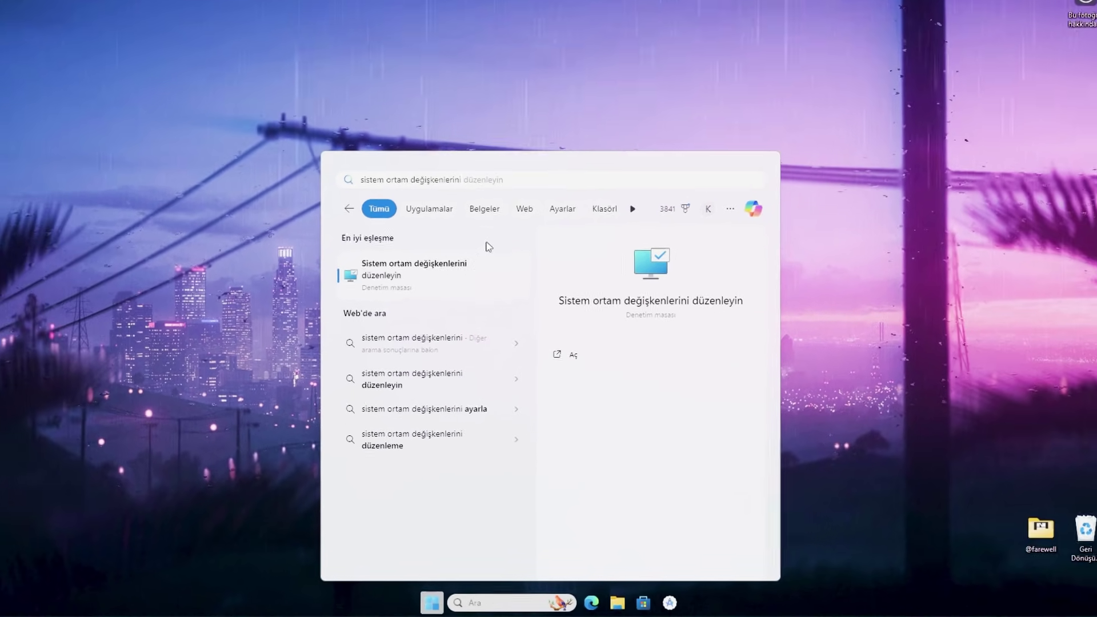
click(445, 184)
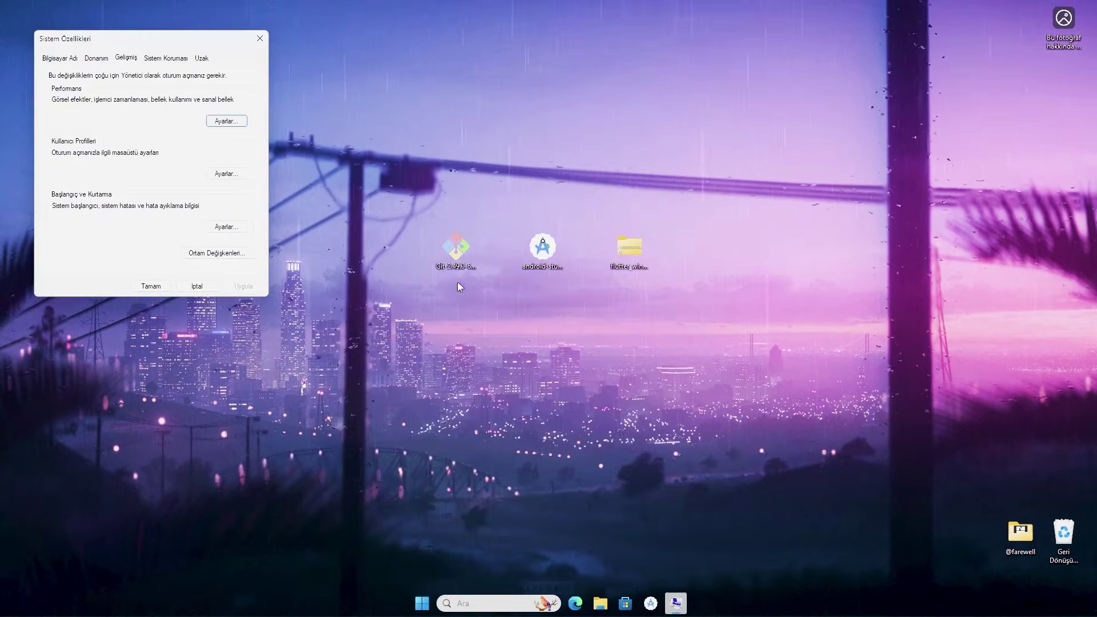
drag(196, 45, 583, 122)
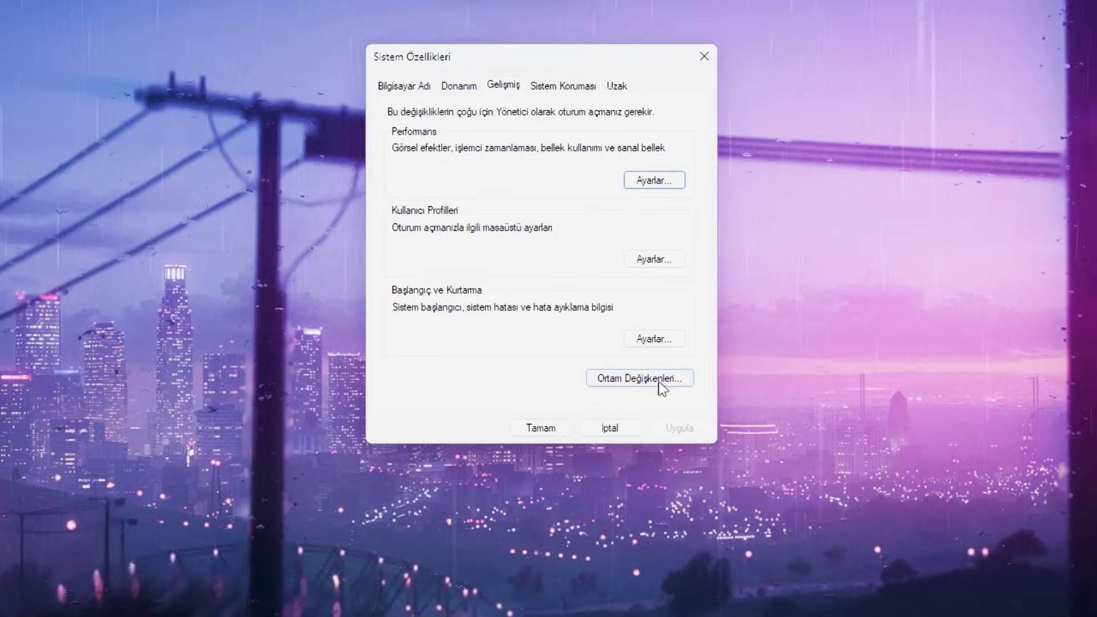
click(659, 378)
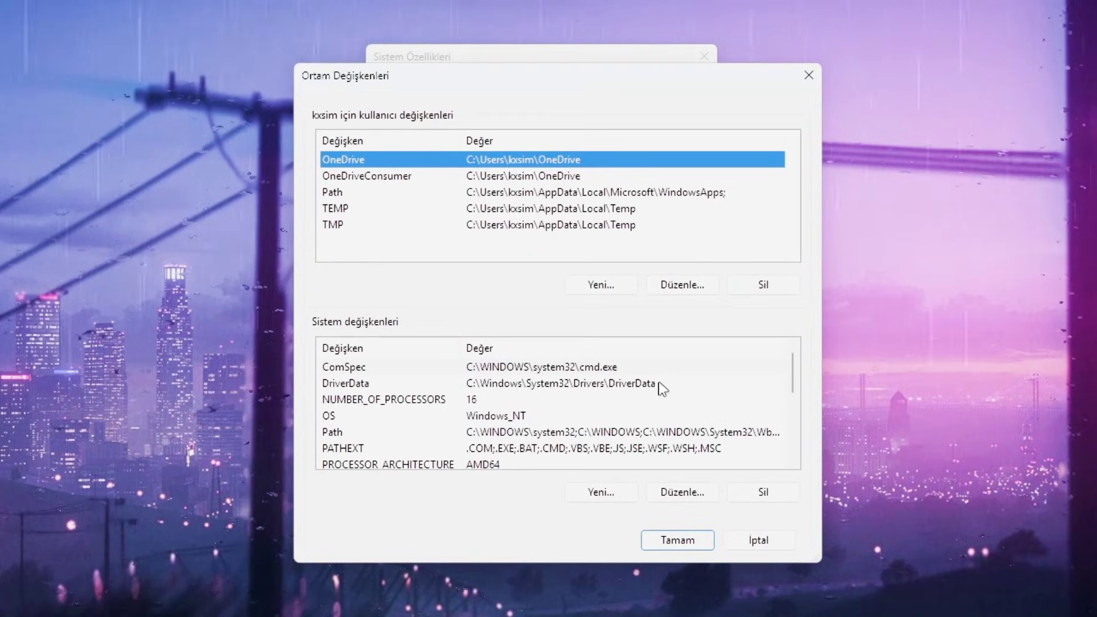
click(434, 191)
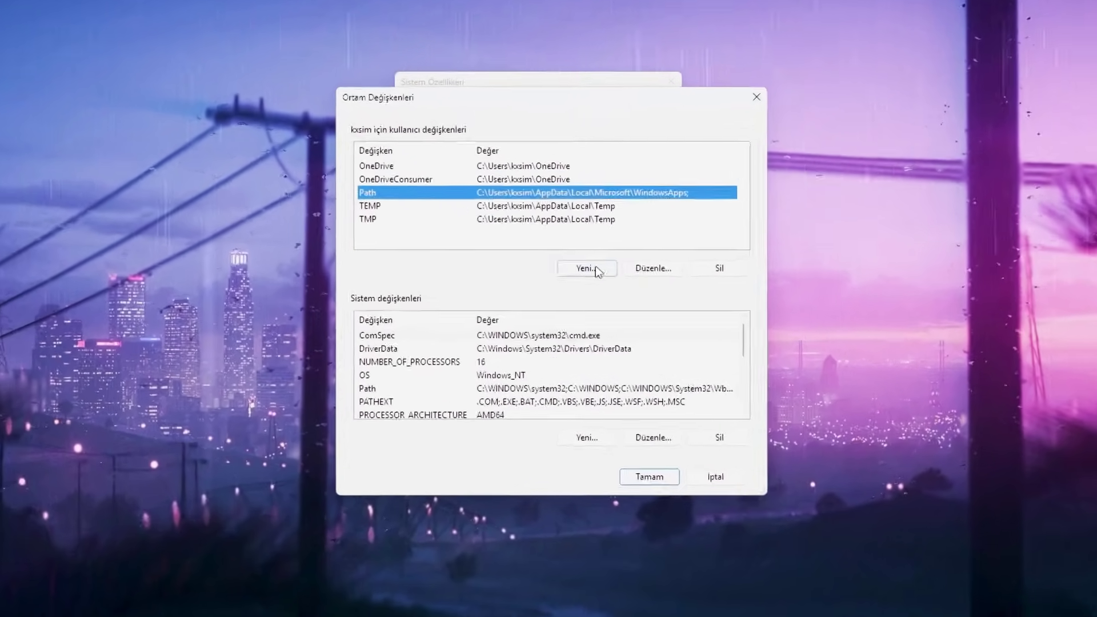
click(594, 281)
text(Path)
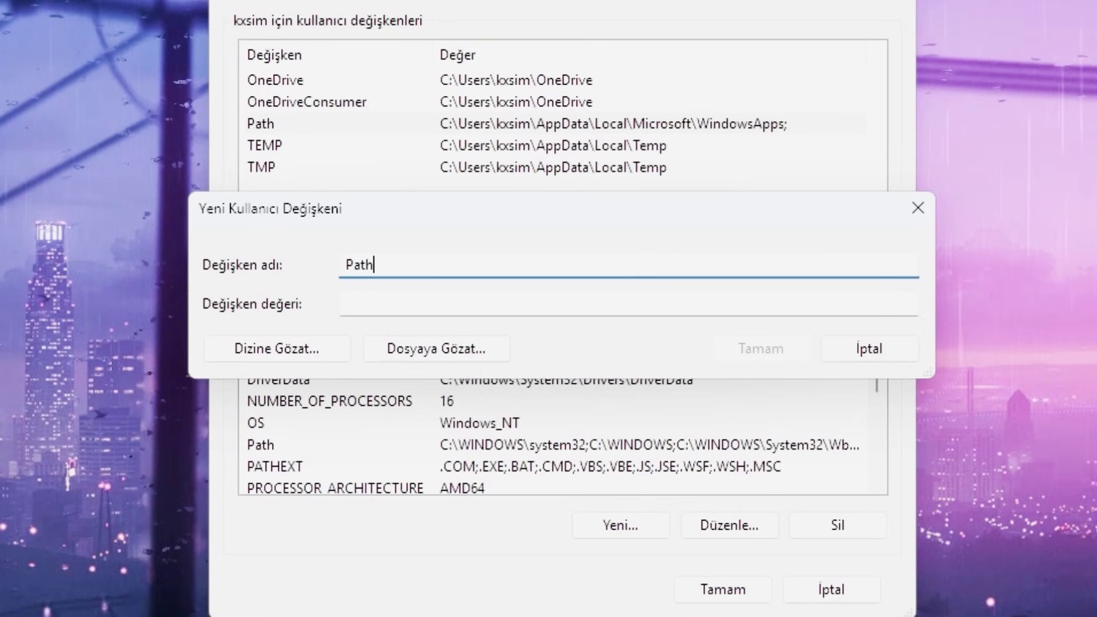
key(Tab)
text(C:\Users\kxsim\dev\flutter\bin)
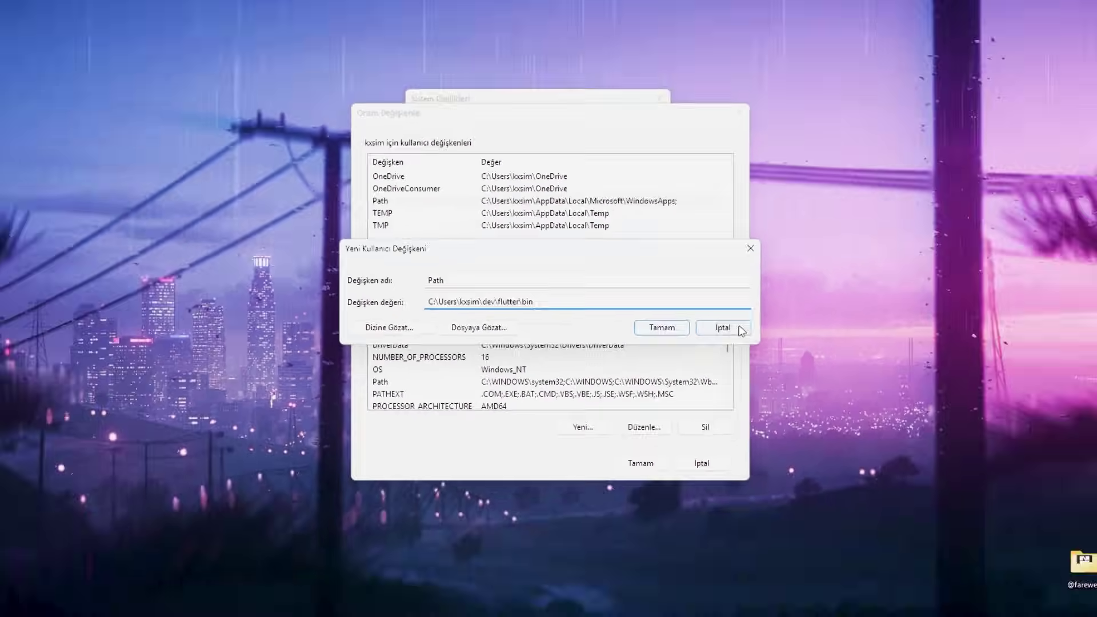
click(897, 347)
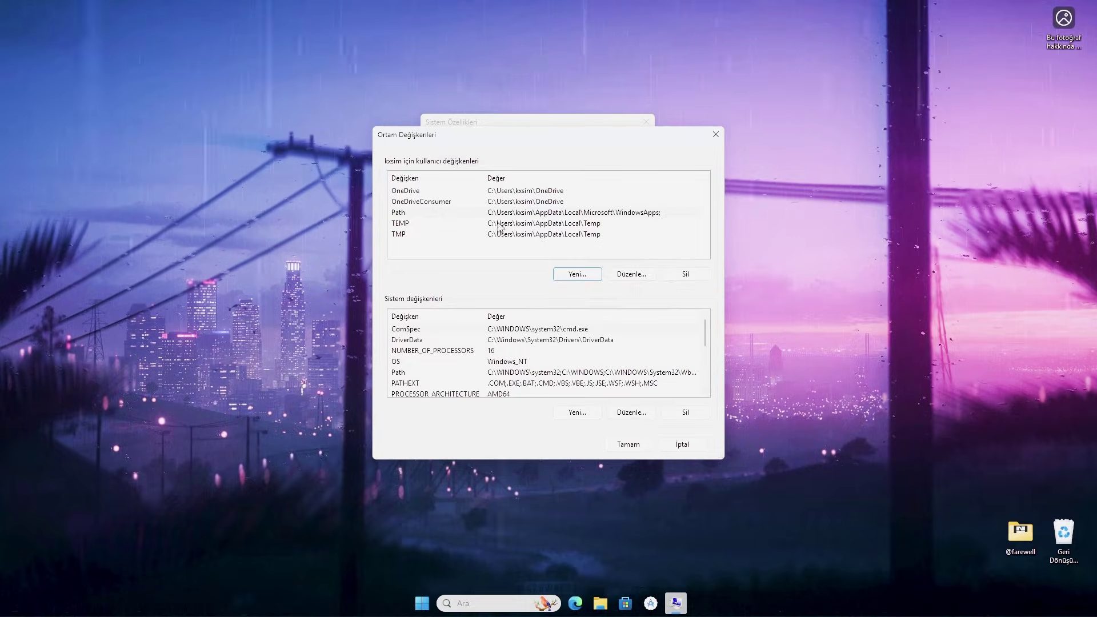
Add the copied dev\flutter\bin path to the user's Path variable, move it above the WindowsApps entry and confirm all dialogs
double_click(485, 212)
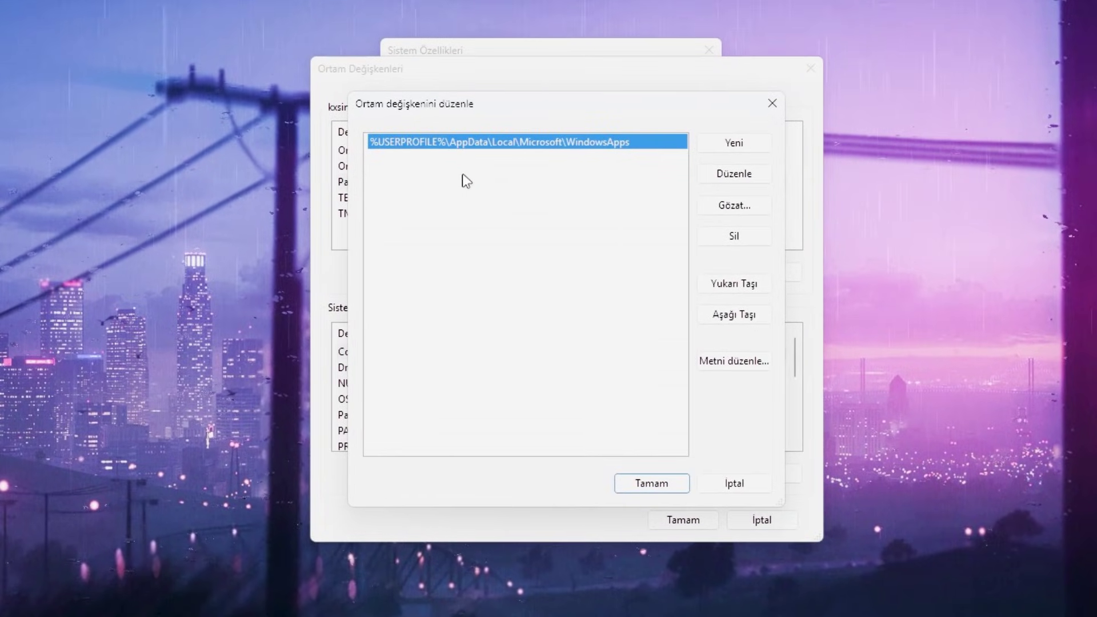
double_click(451, 163)
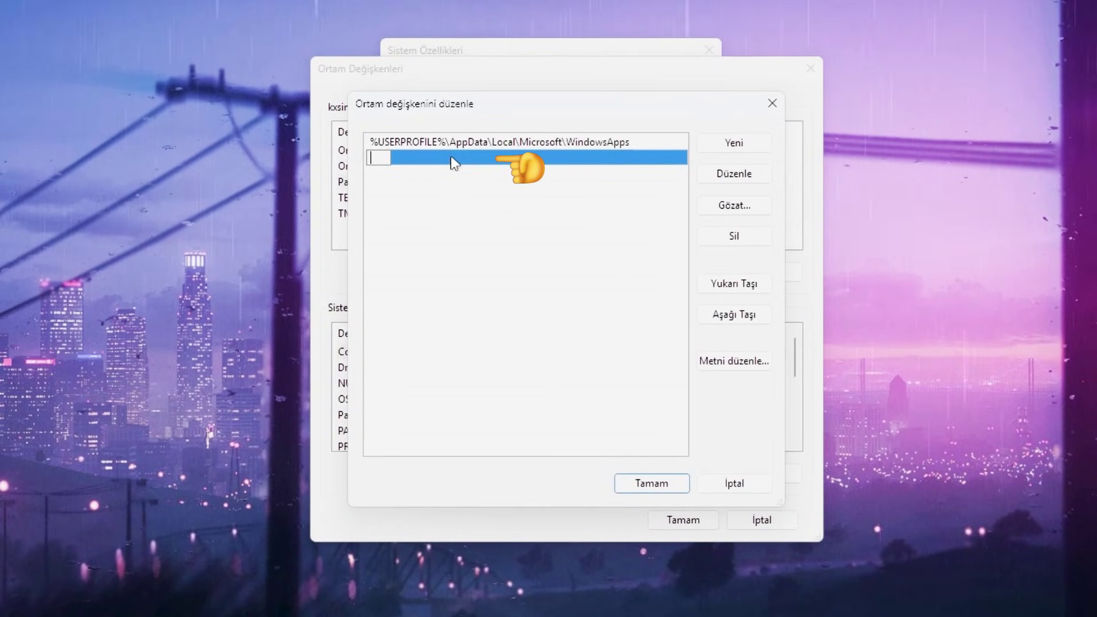
text(C:\Users\kxsim\dev\flutter\bin)
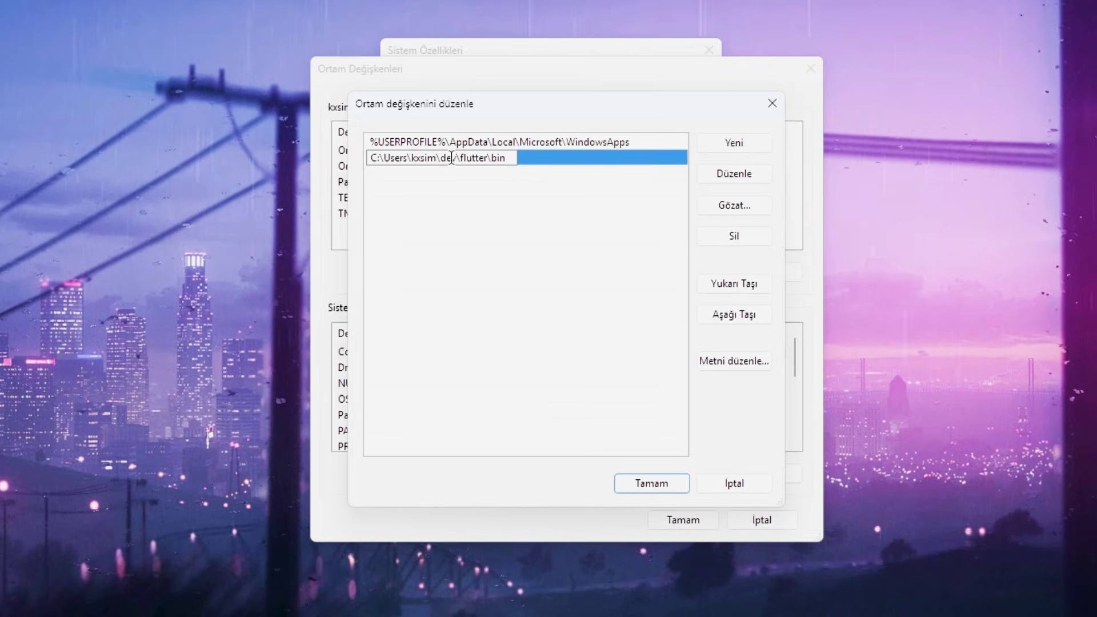
key(Return)
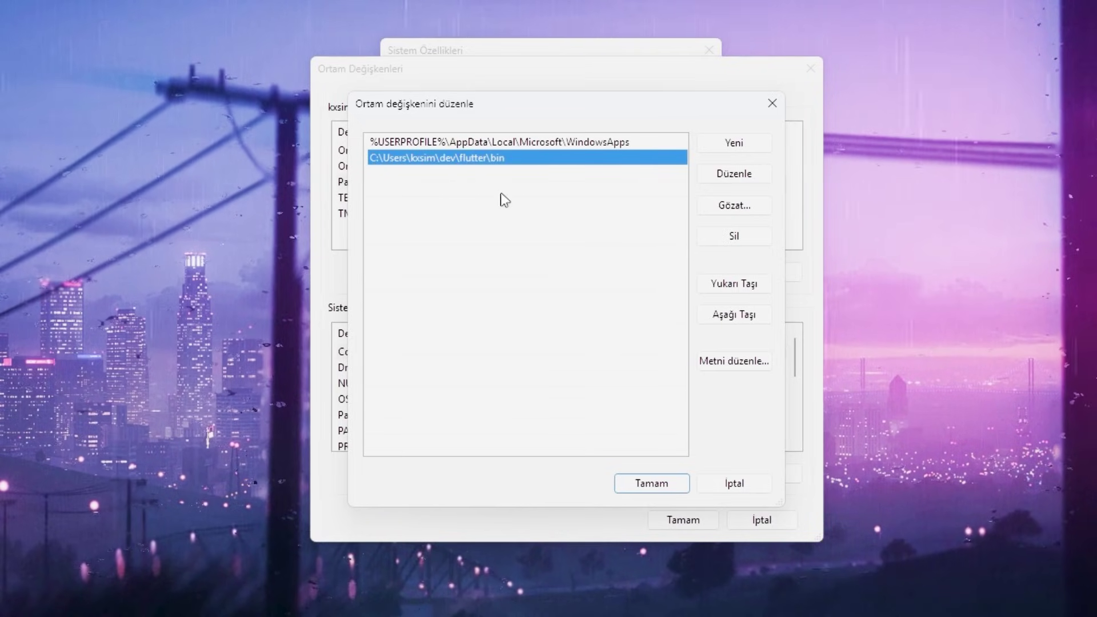
click(744, 284)
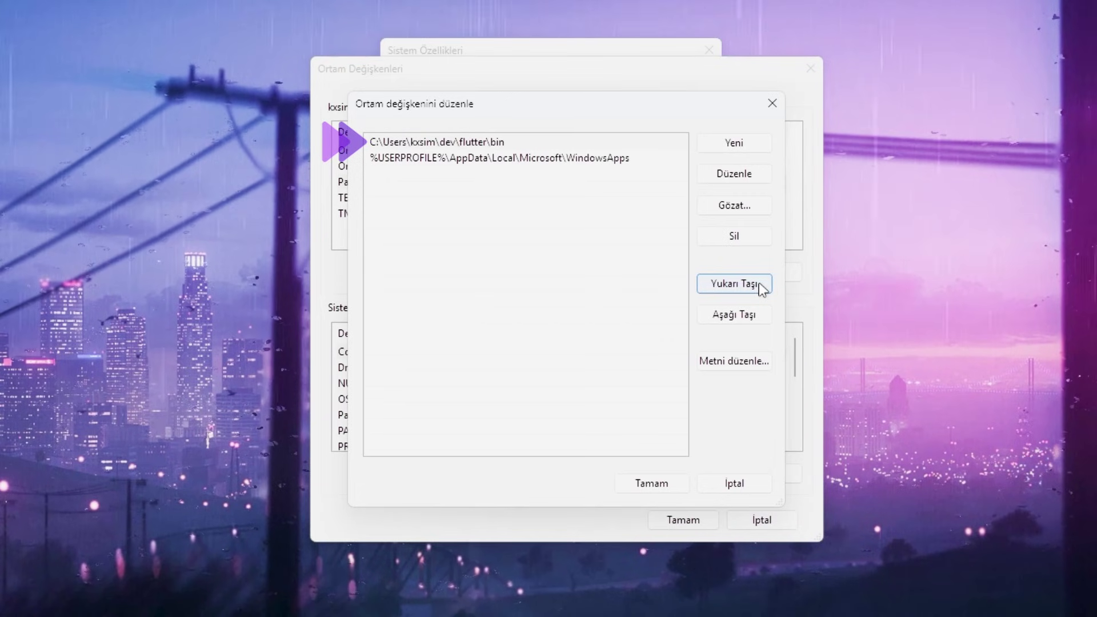
click(666, 483)
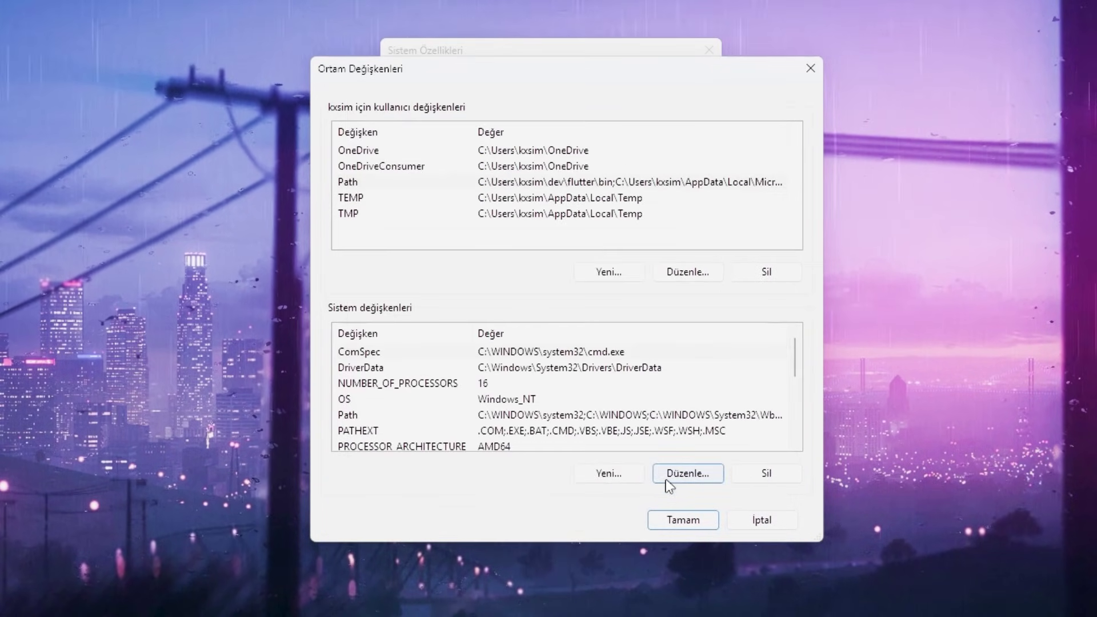
click(709, 520)
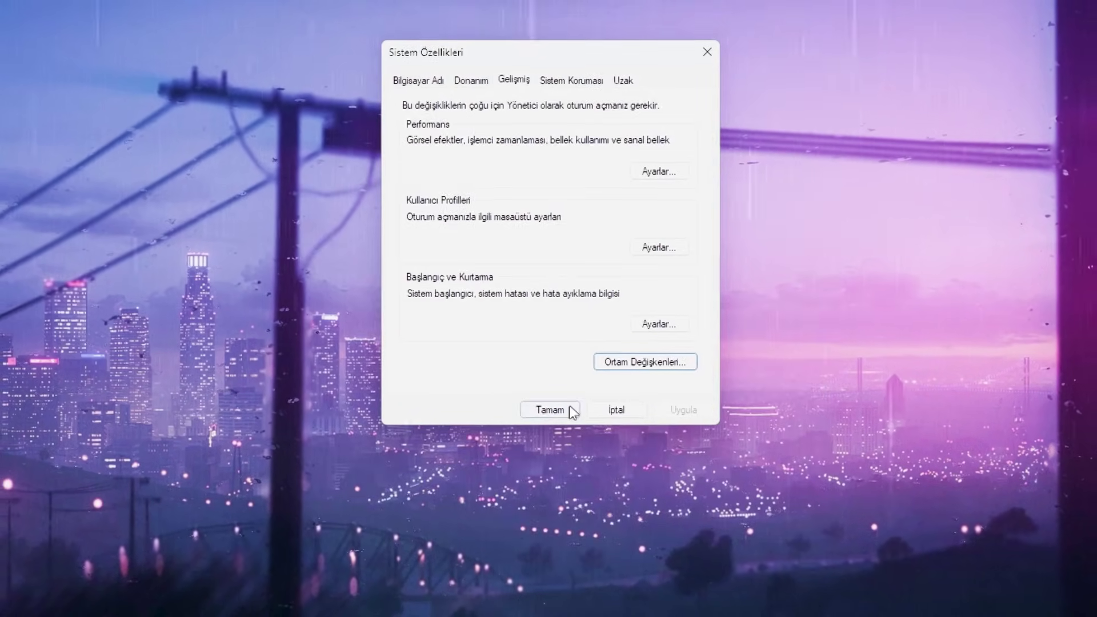
click(569, 410)
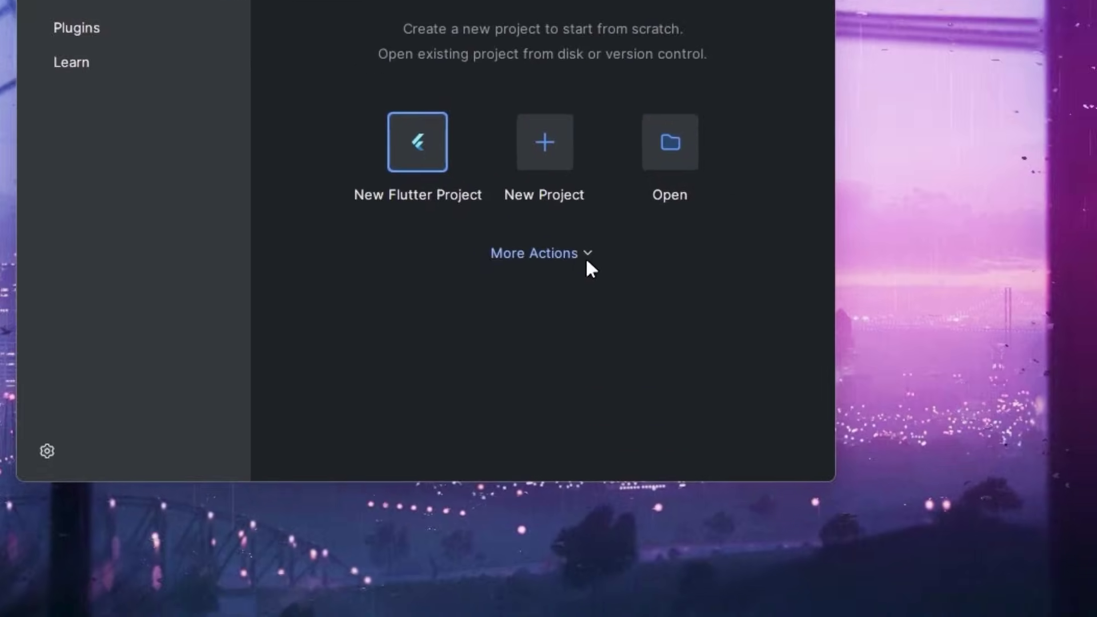
Install Android SDK Command-line Tools (latest) through the SDK Manager, accept the component change and close the settings
click(587, 255)
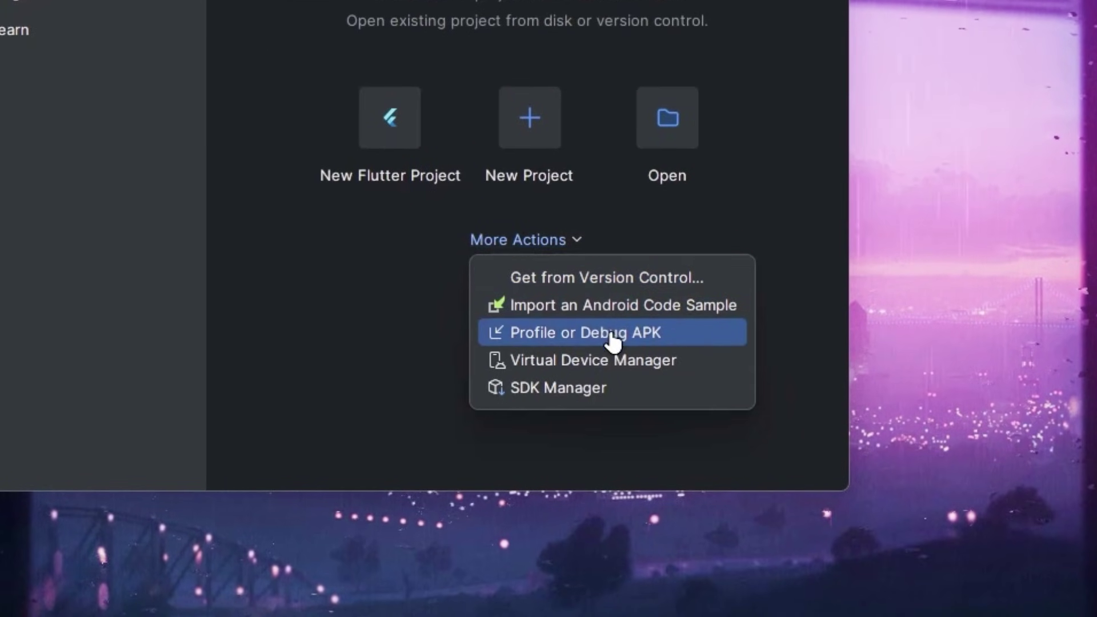
click(623, 389)
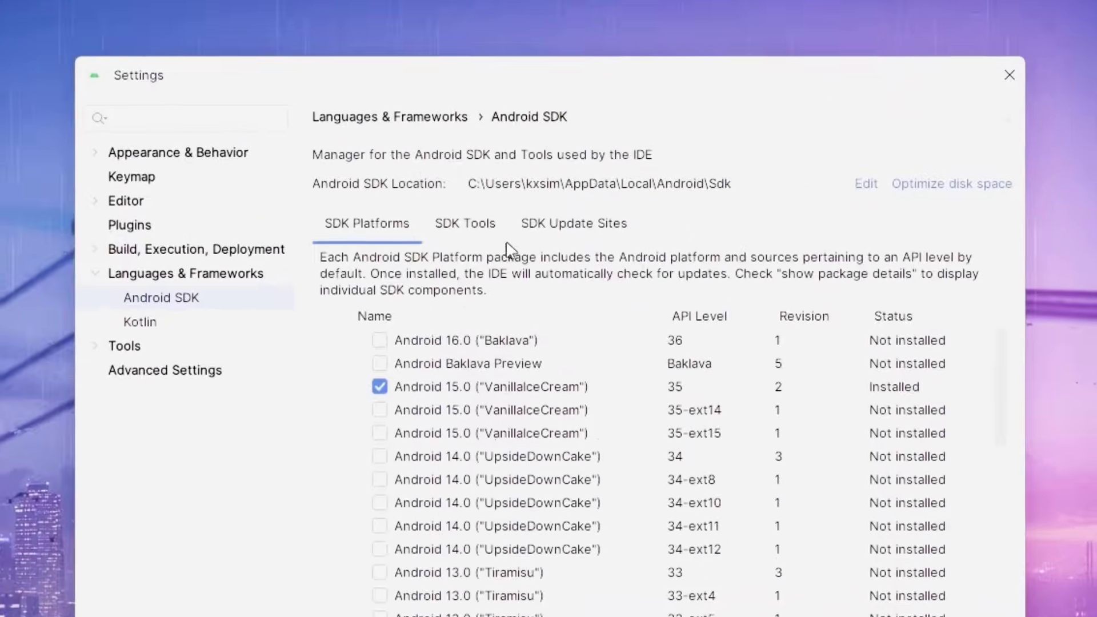
click(517, 147)
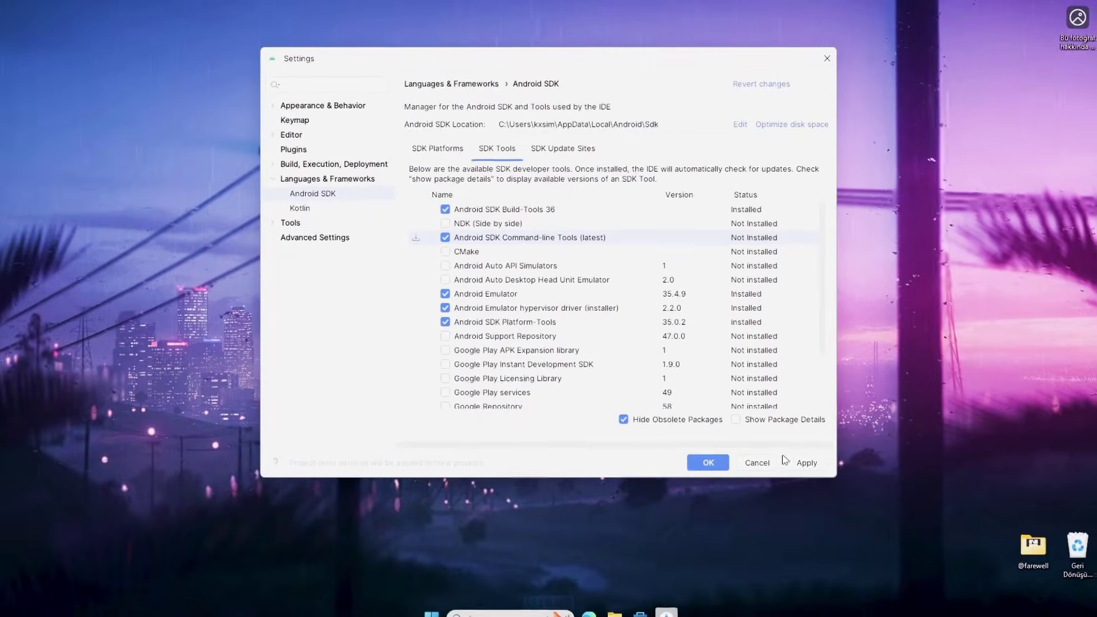
click(795, 462)
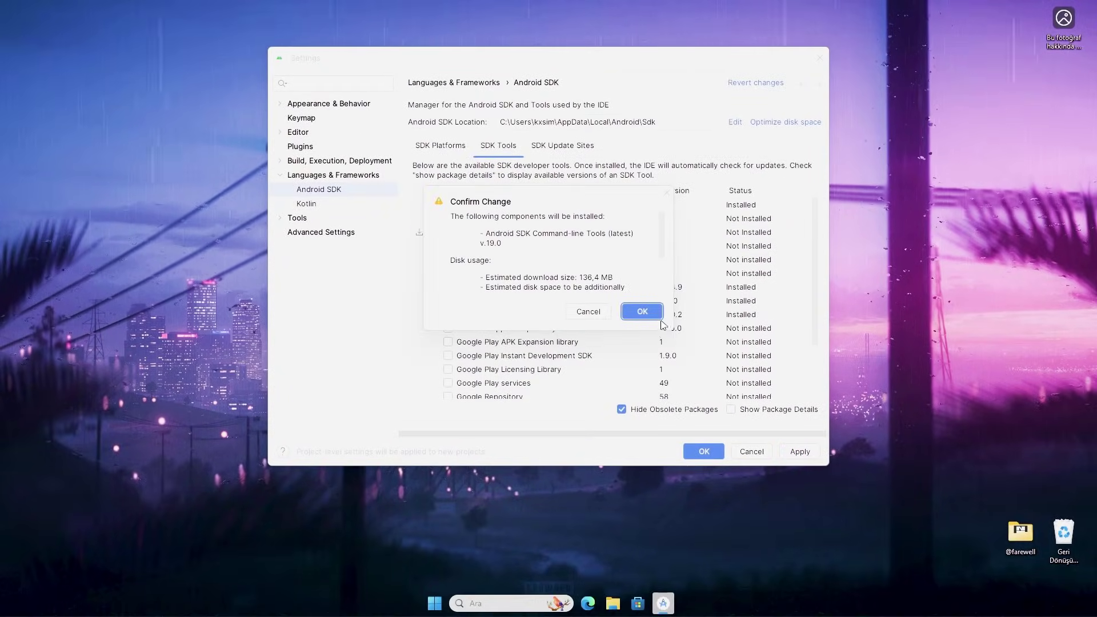
click(654, 311)
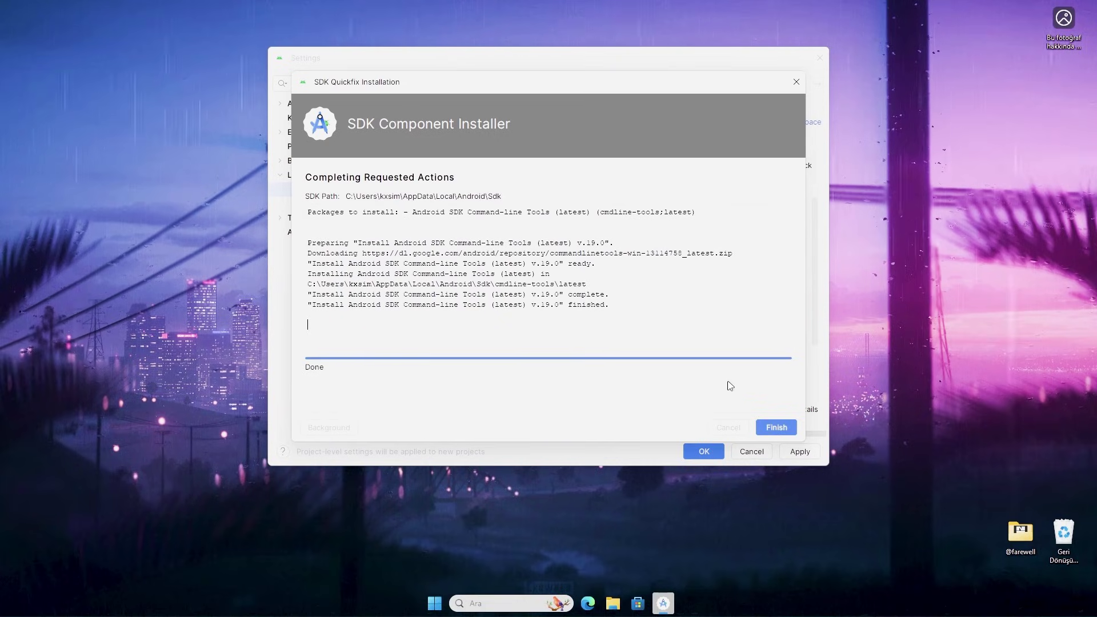
click(776, 427)
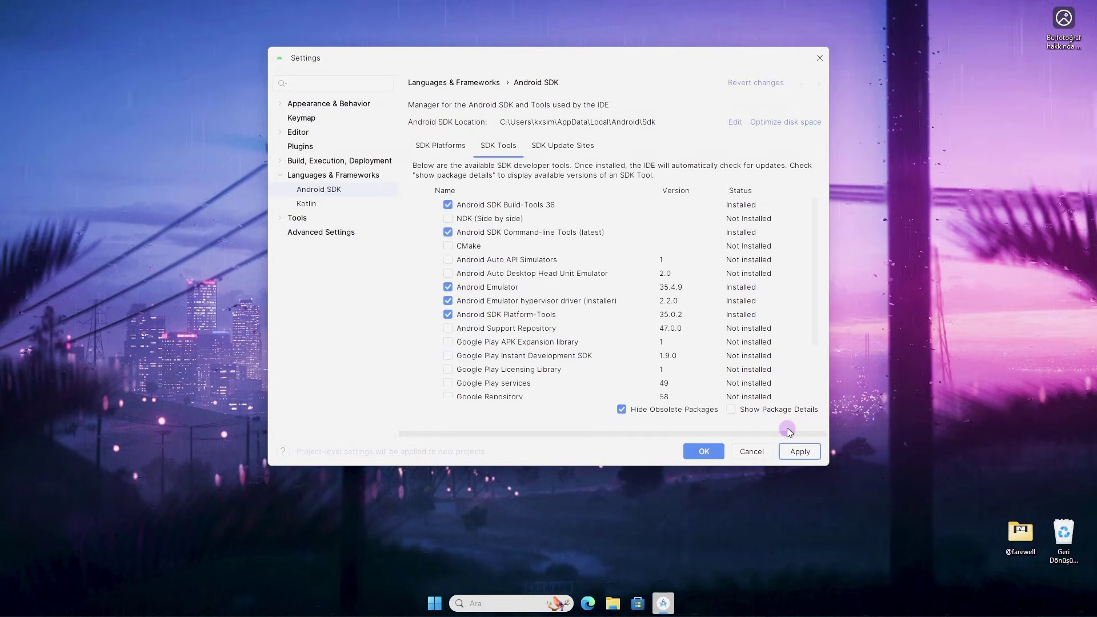
click(703, 451)
Start a new Flutter project and set its Flutter SDK path to the dev\flutter folder in the user's home directory
click(544, 253)
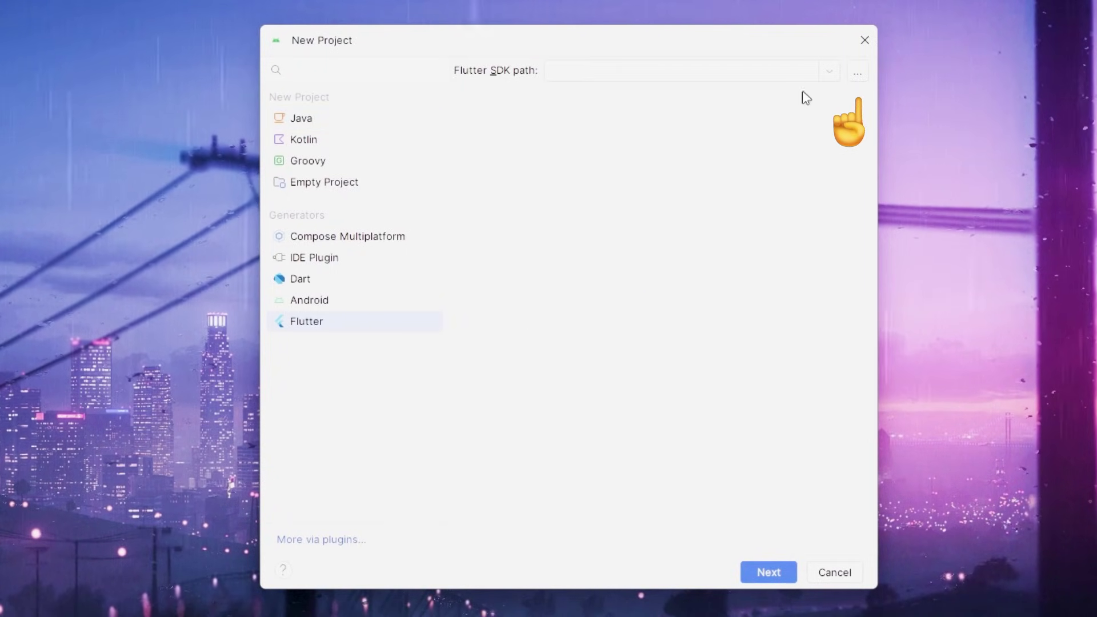
click(857, 71)
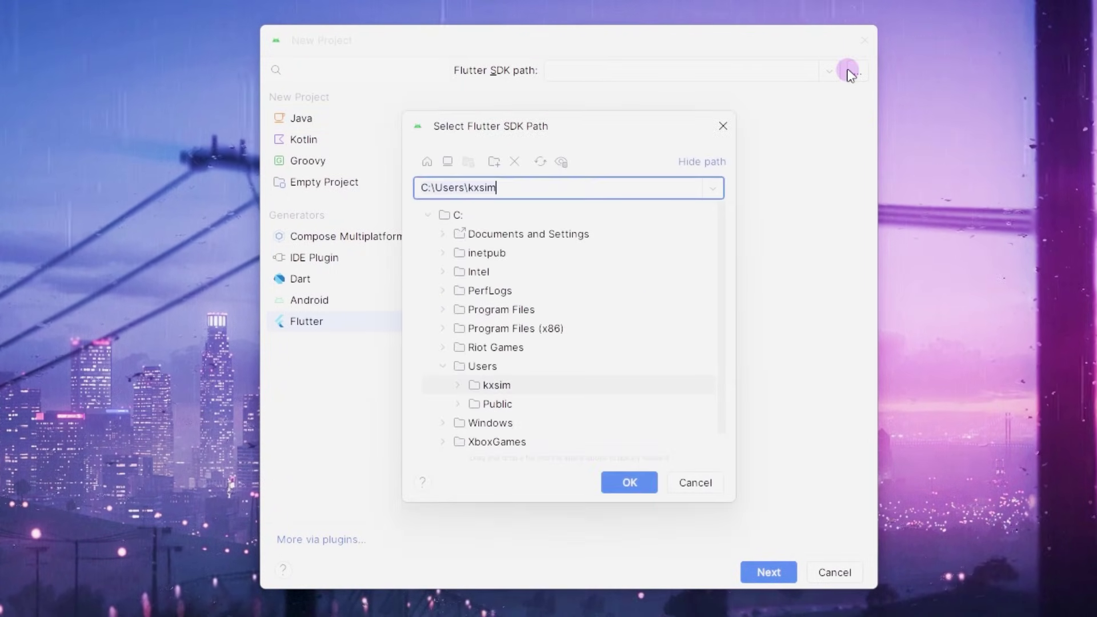
click(457, 384)
scroll(488, 406, down, 3)
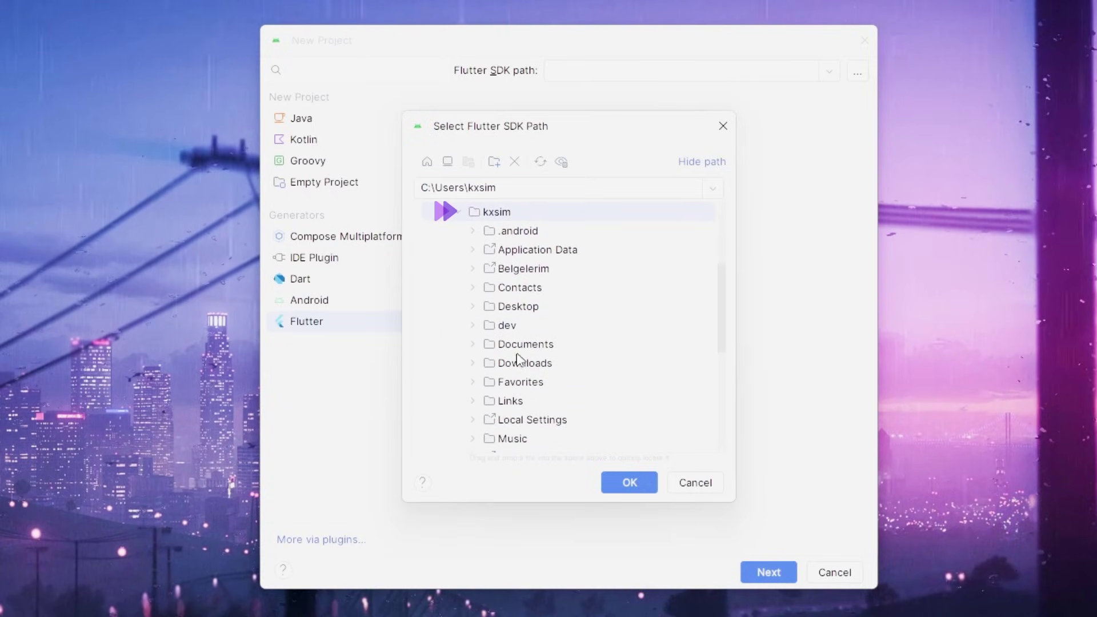
click(479, 324)
click(566, 345)
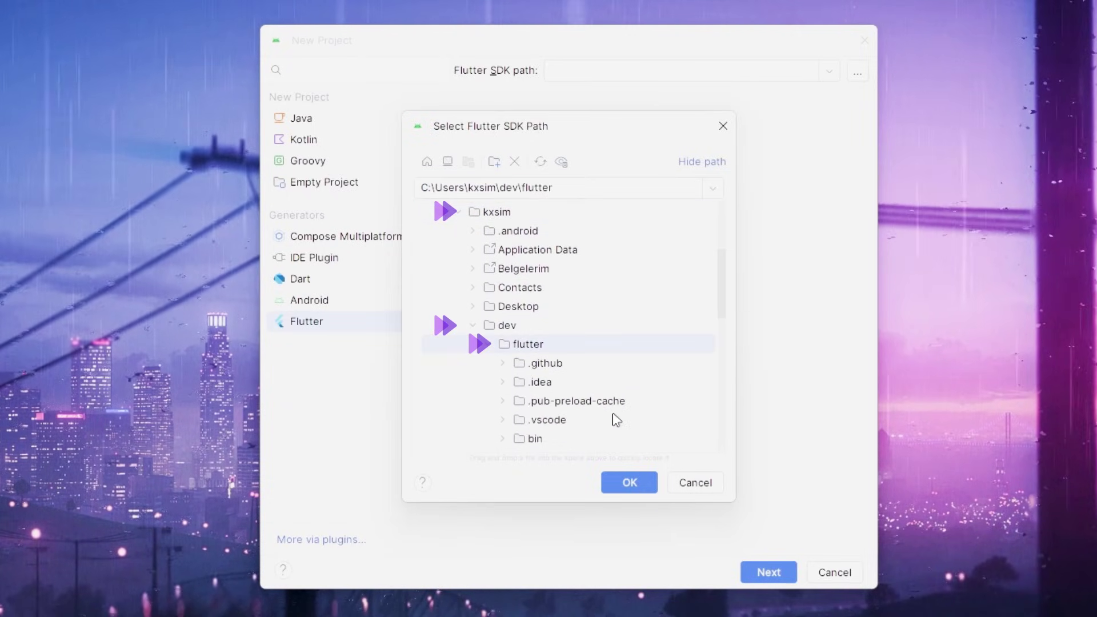
click(642, 489)
Name the new Flutter project farewell and create it with the default options
click(786, 571)
text(fare)
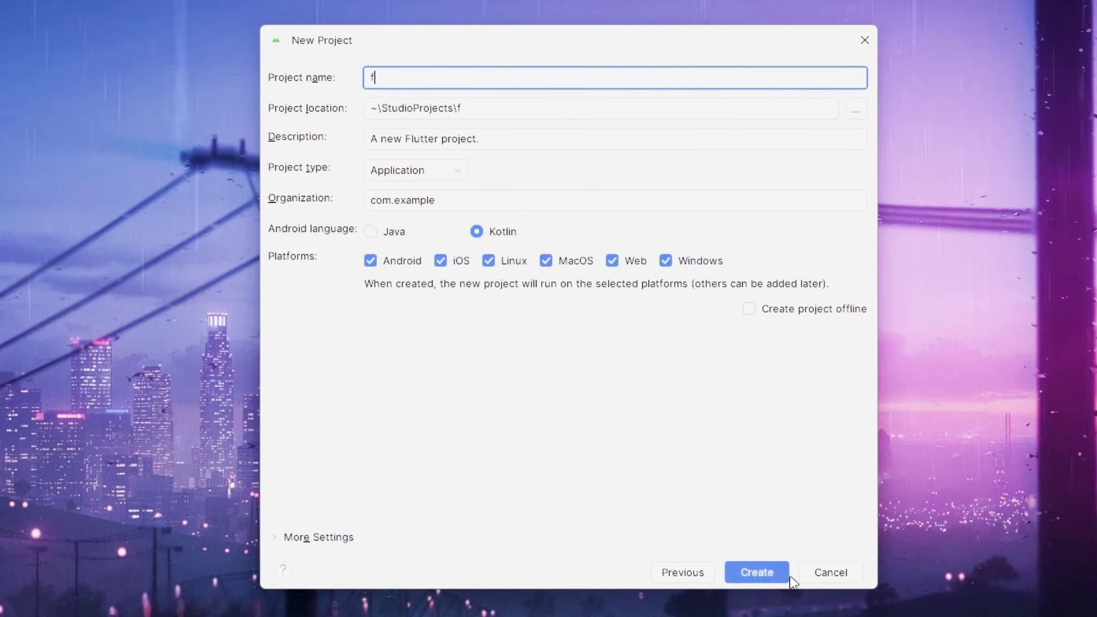
text(well)
click(771, 571)
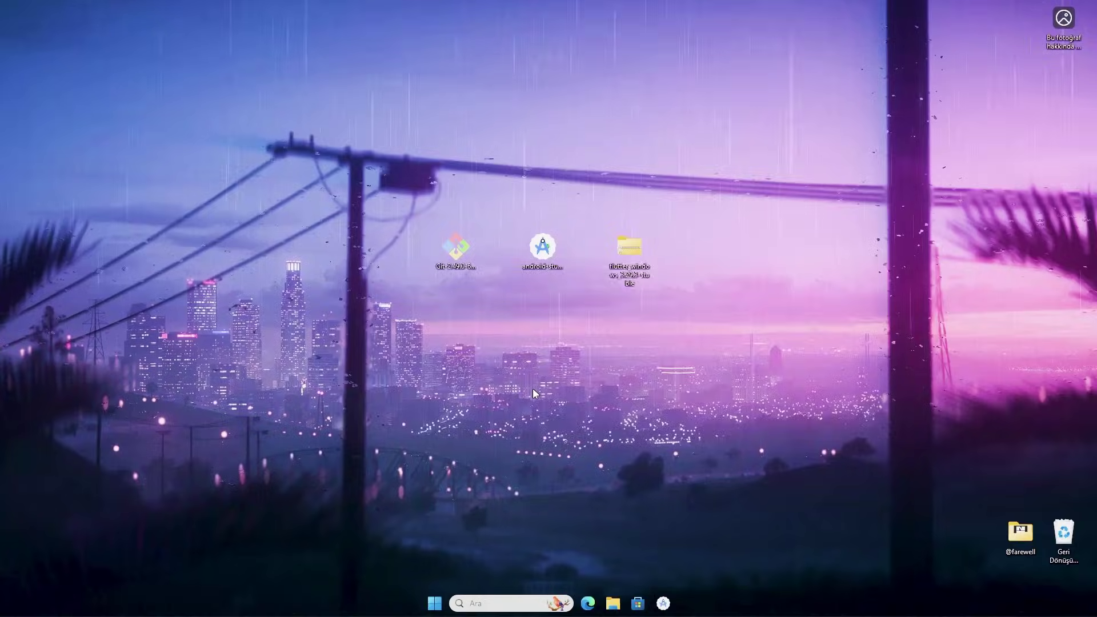
key(alt+Left)
scroll(532, 393, down, 4)
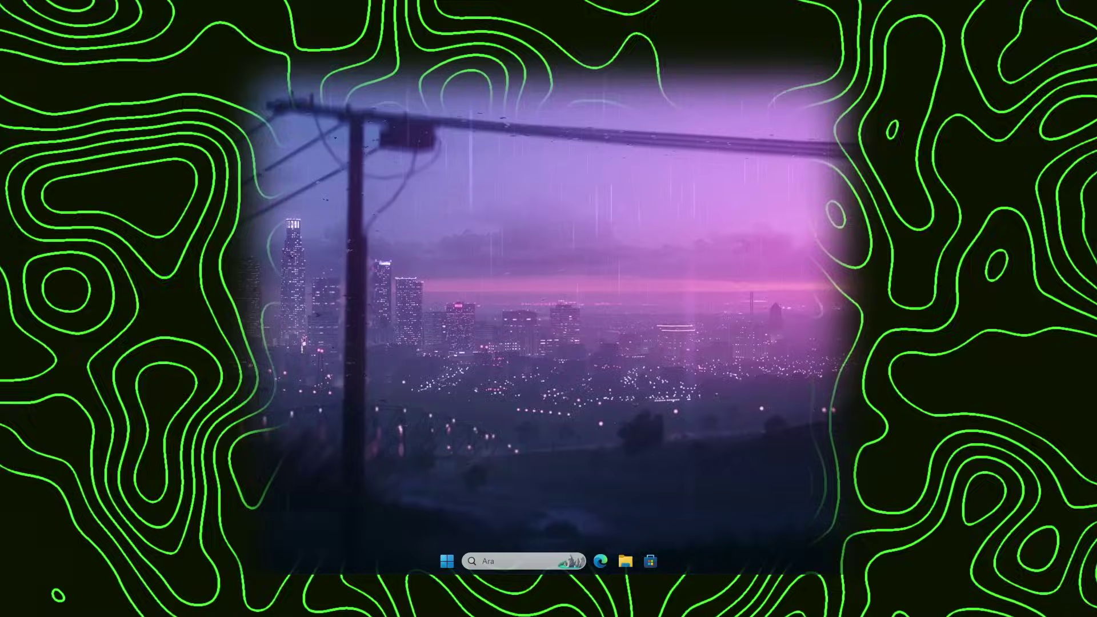
Search Windows for "flutter console", open flutter_console.bat and run flutter doctor
key(super)
text(flutter console)
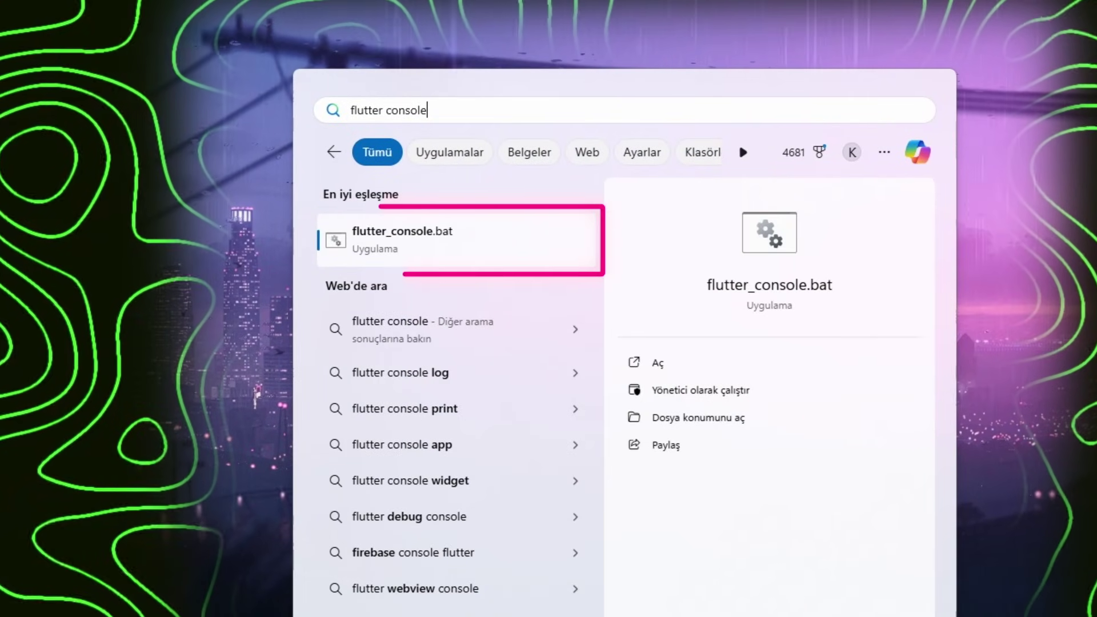
key(Return)
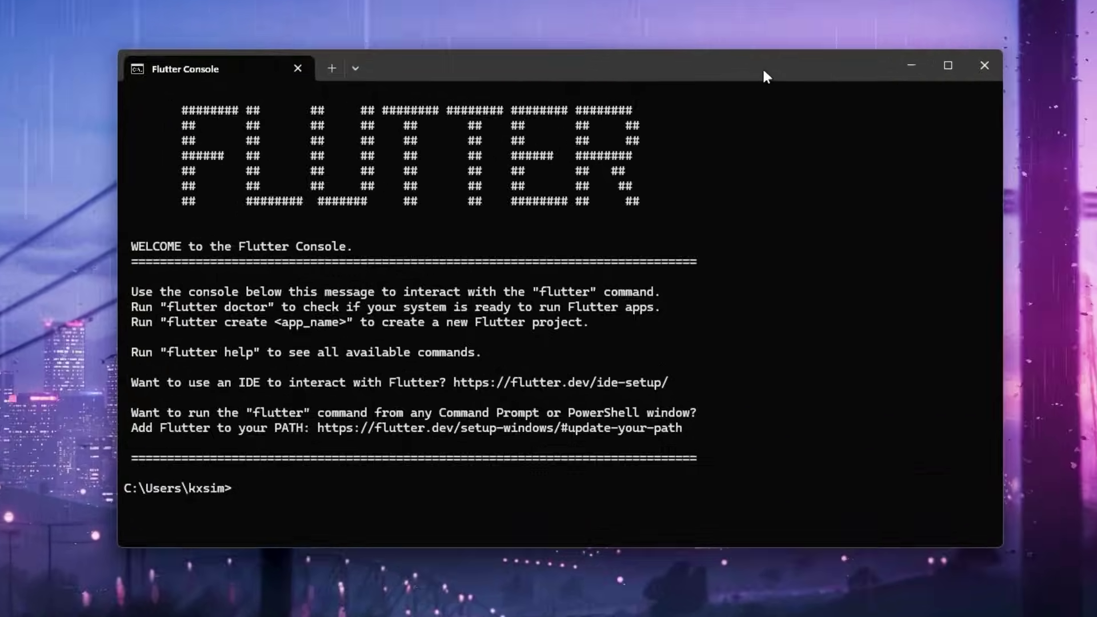
text(flutter docto)
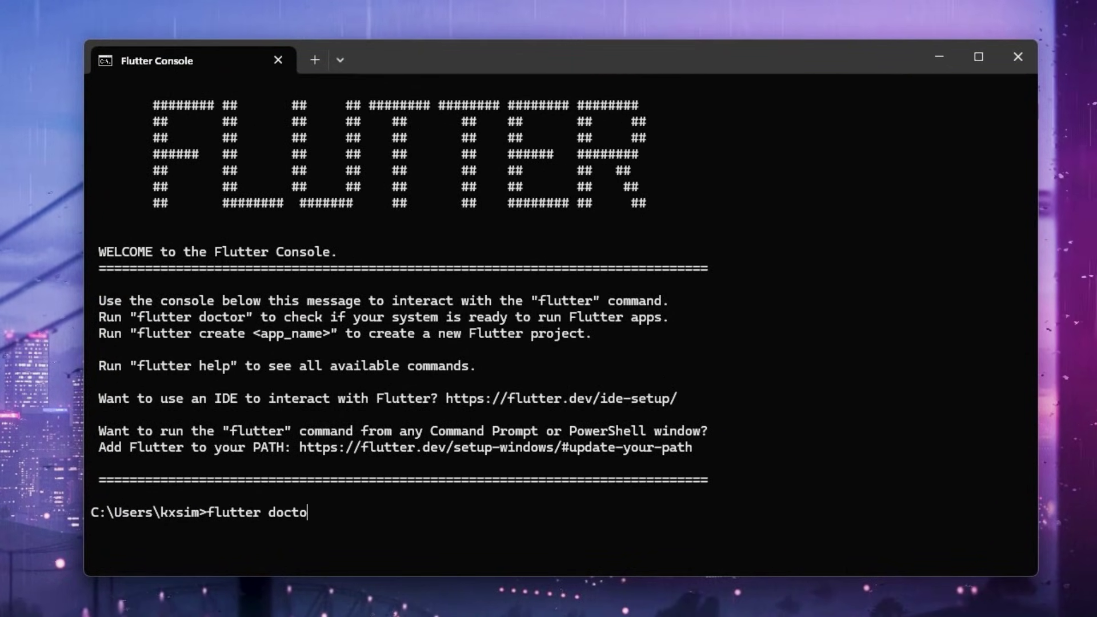
text(r)
key(Return)
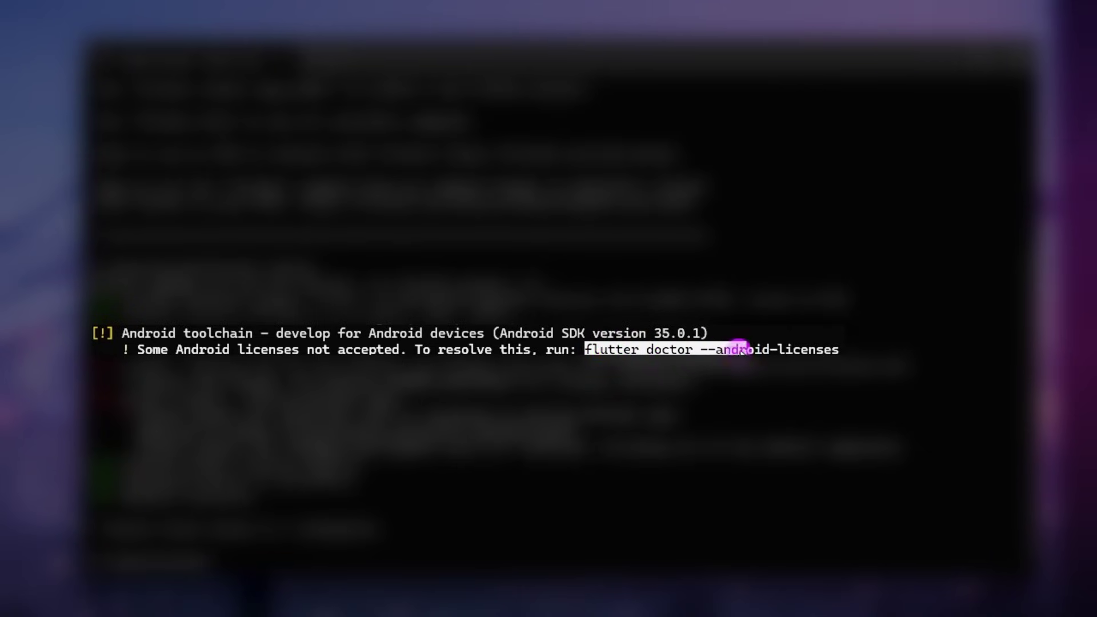
Copy the suggested command flutter doctor --android-licenses from the doctor output and run it at the prompt
drag(739, 349, 838, 349)
key(ctrl+c)
key(ctrl+v)
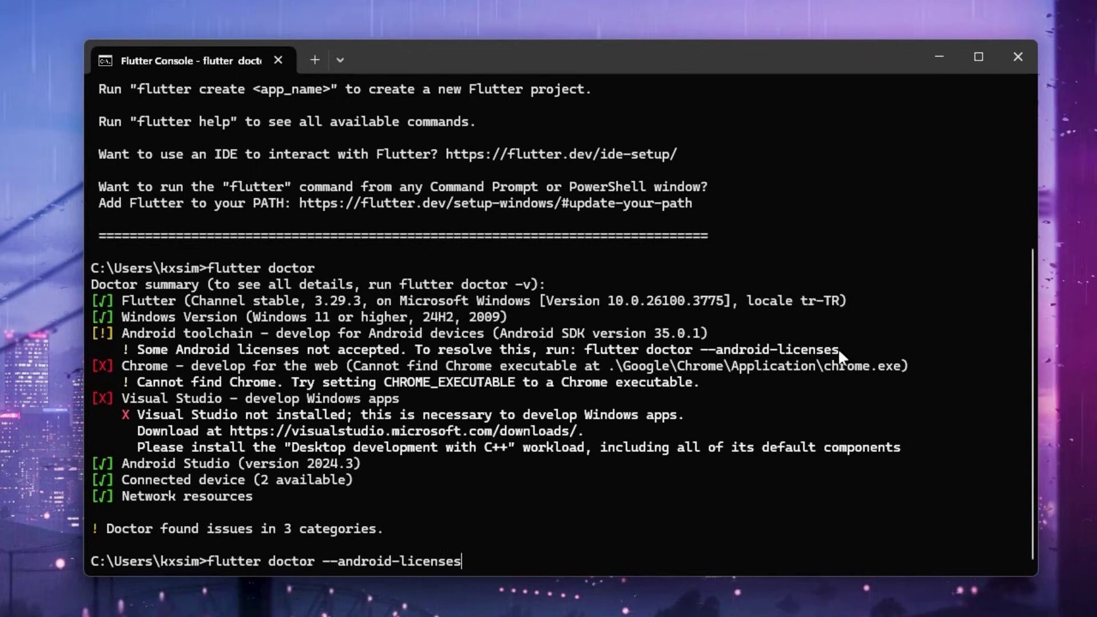
key(Return)
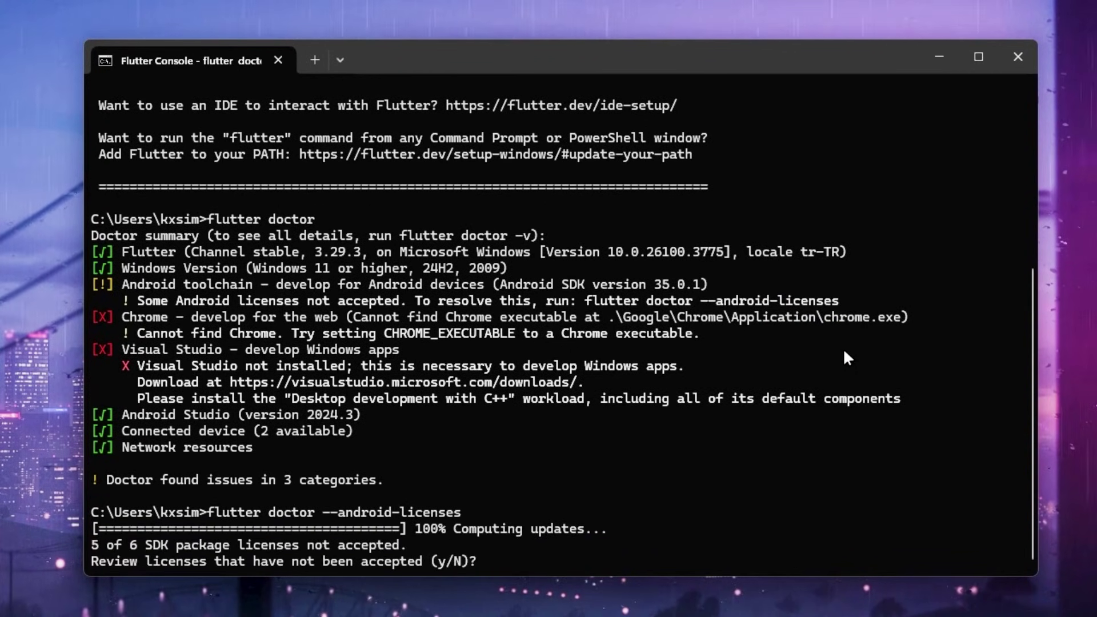
Review and accept all Android SDK package licences by answering y to each question, and run flutter doctor again
text(y)
key(Return)
text(y)
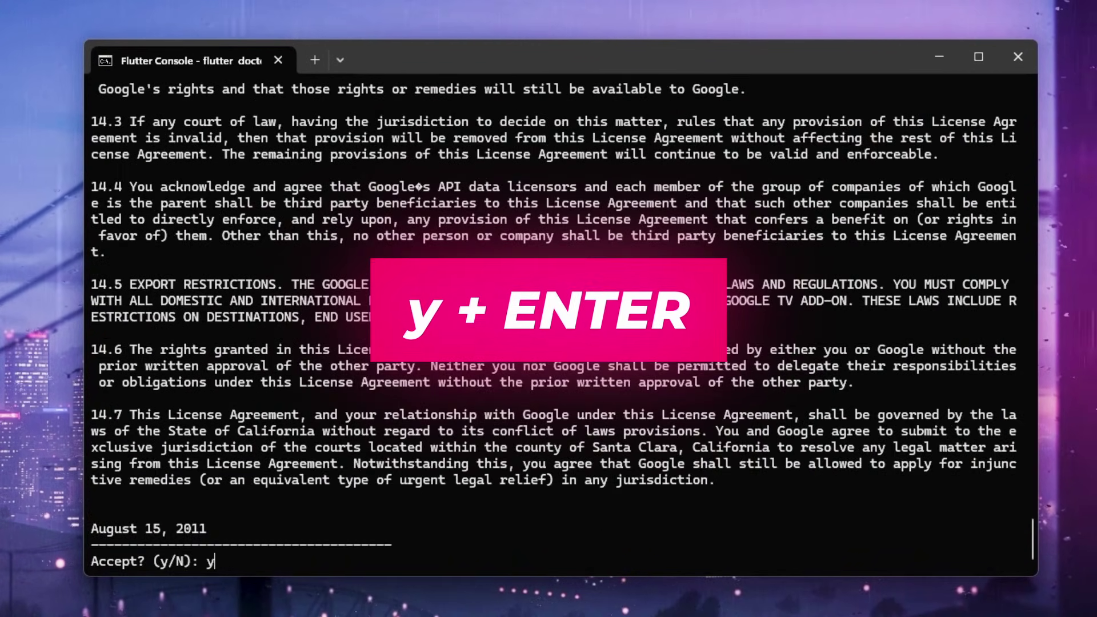
key(Return)
text(y)
key(Return)
key(Return)
text(y)
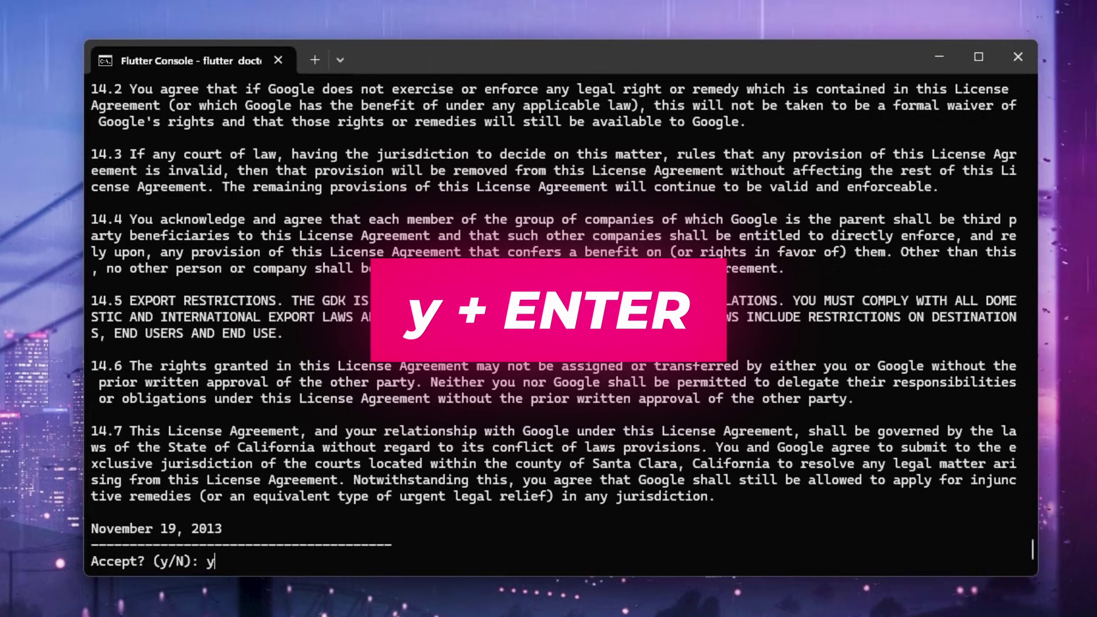
key(Return)
text(y)
key(Return)
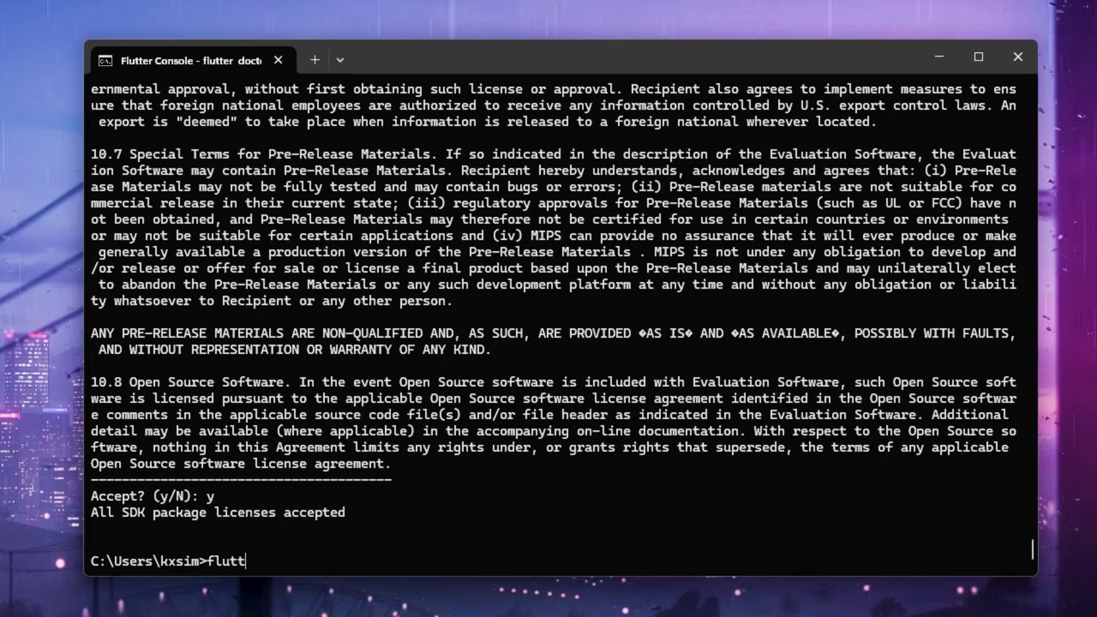
key(Return)
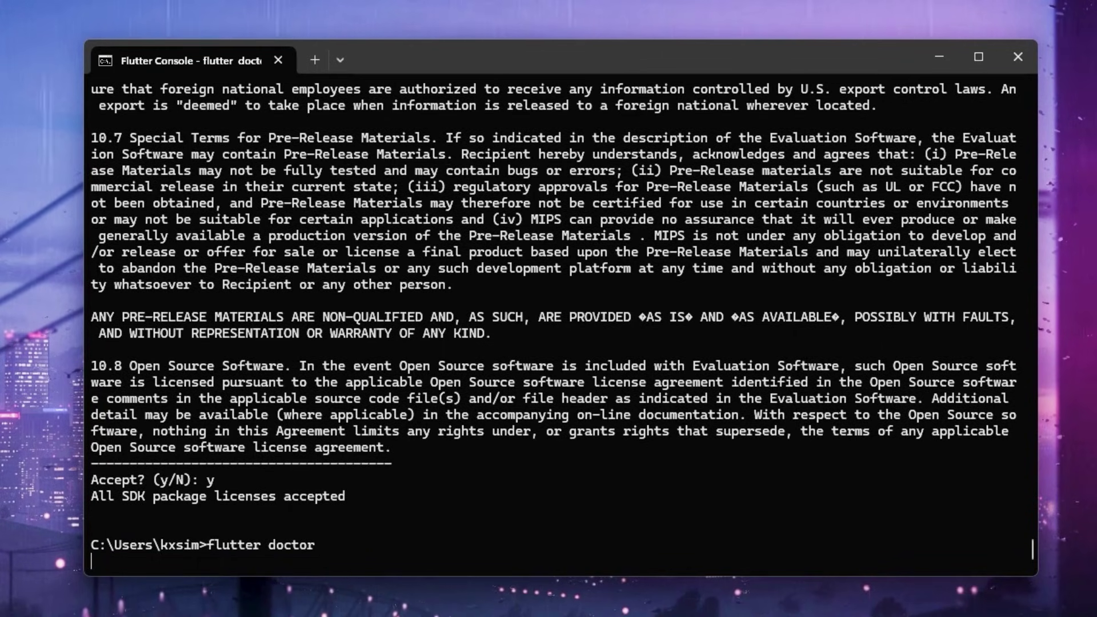